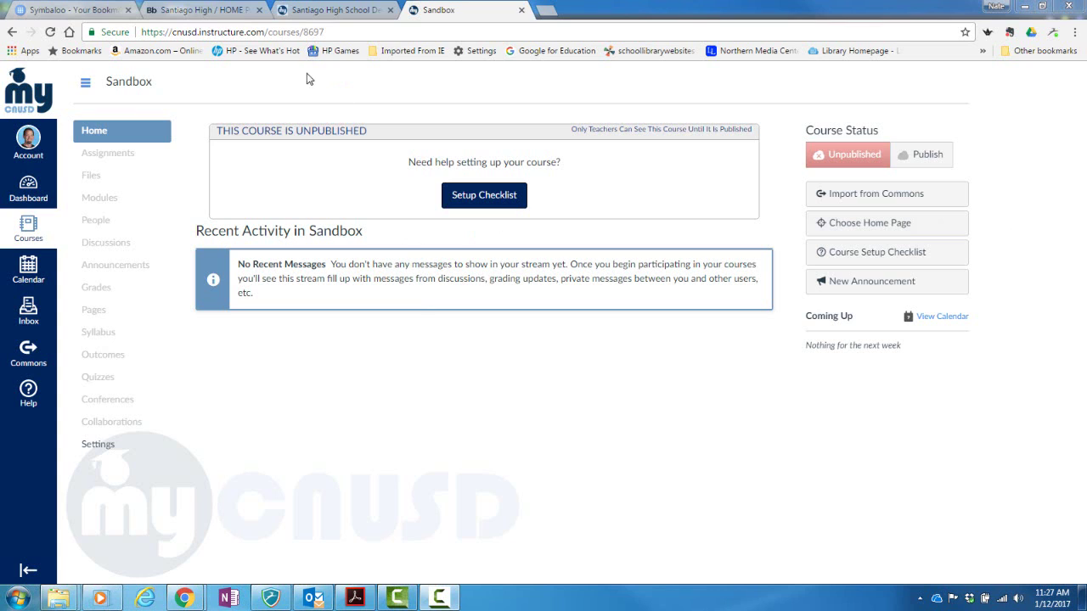
# Switch from the unpublished Sandbox course to the Santiago High School home page tab
pyautogui.click(224, 12)
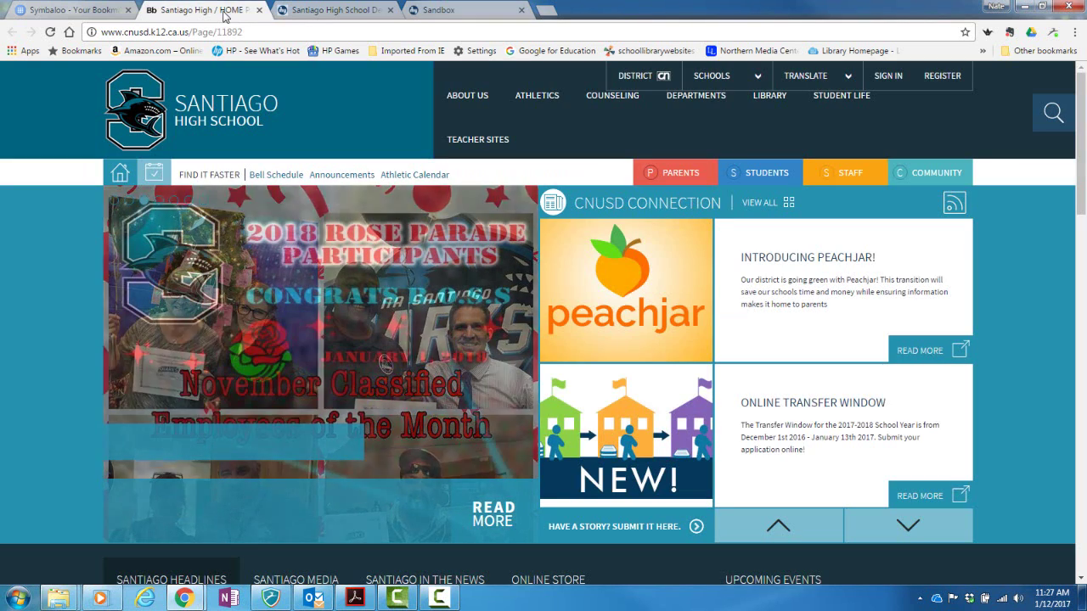
# Go through the STAFF portal on myCNUSD SharePoint and launch Canvas LMS
pyautogui.click(850, 179)
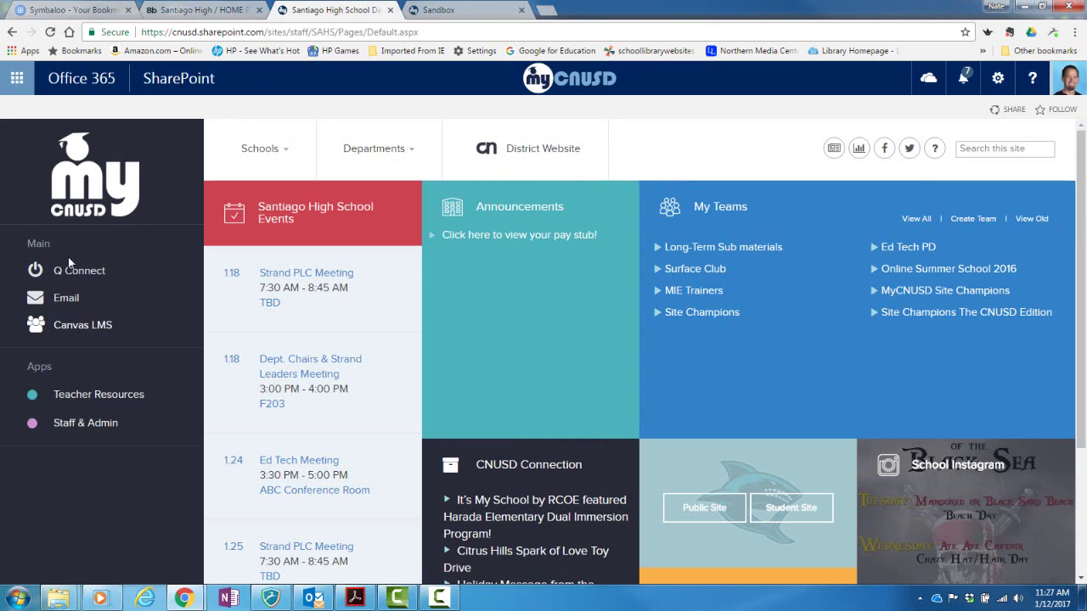
pyautogui.click(63, 334)
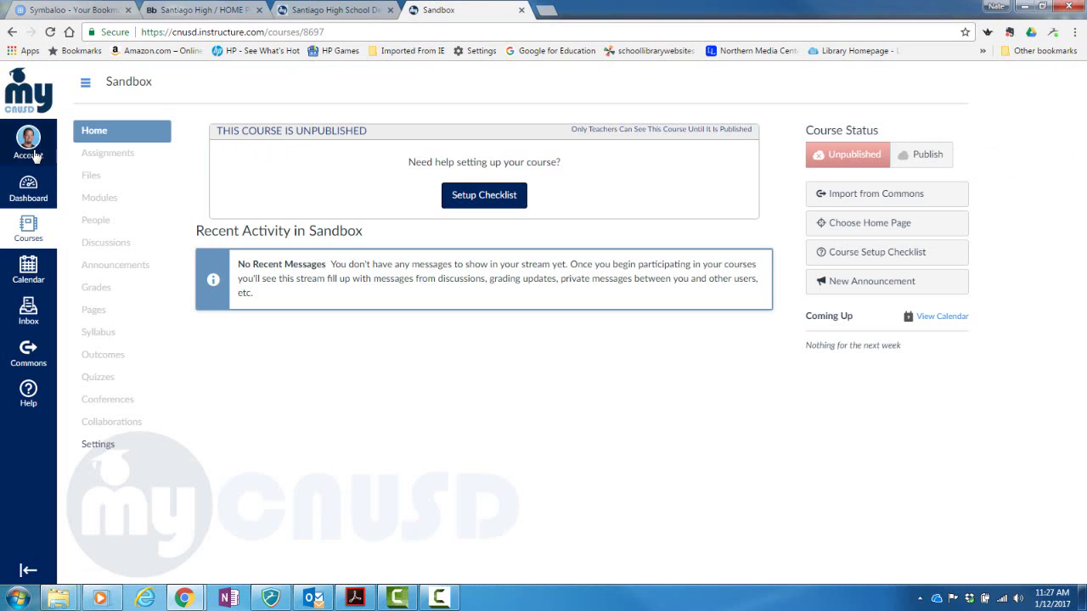
pyautogui.click(28, 140)
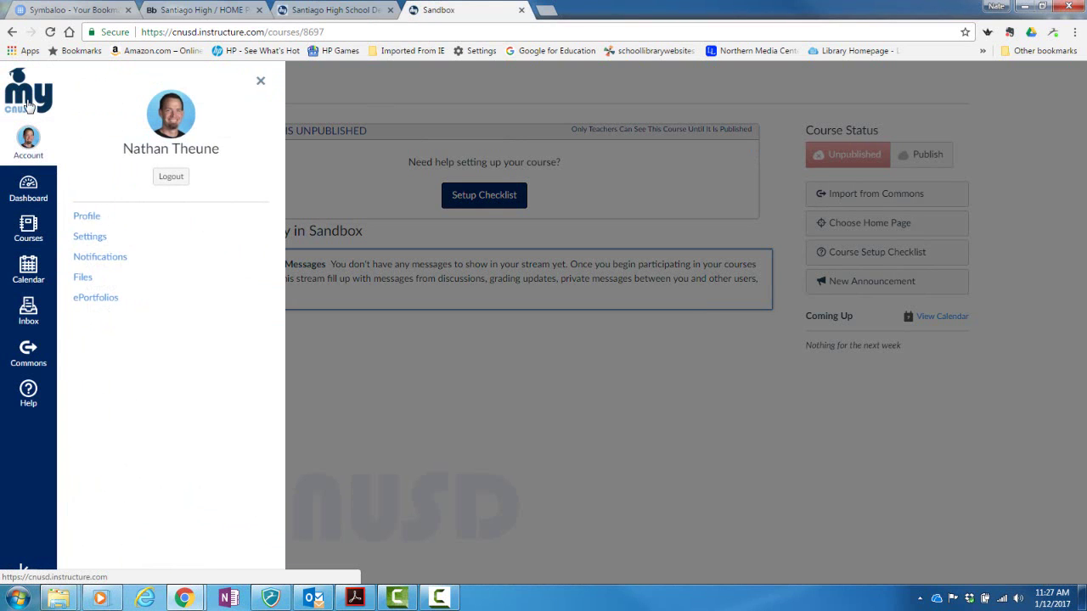
pyautogui.click(28, 102)
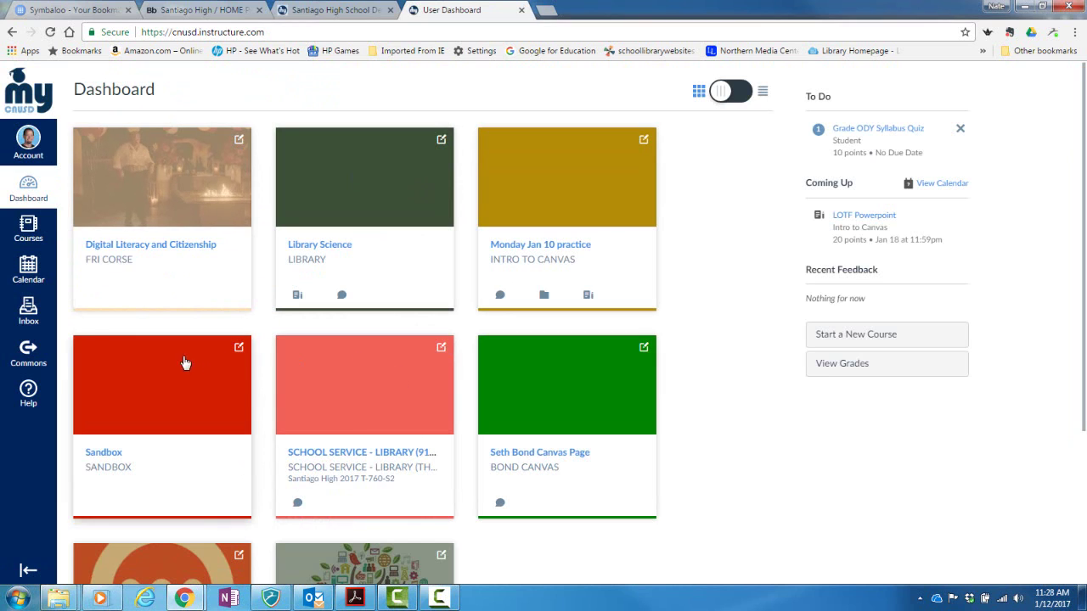
pyautogui.click(27, 231)
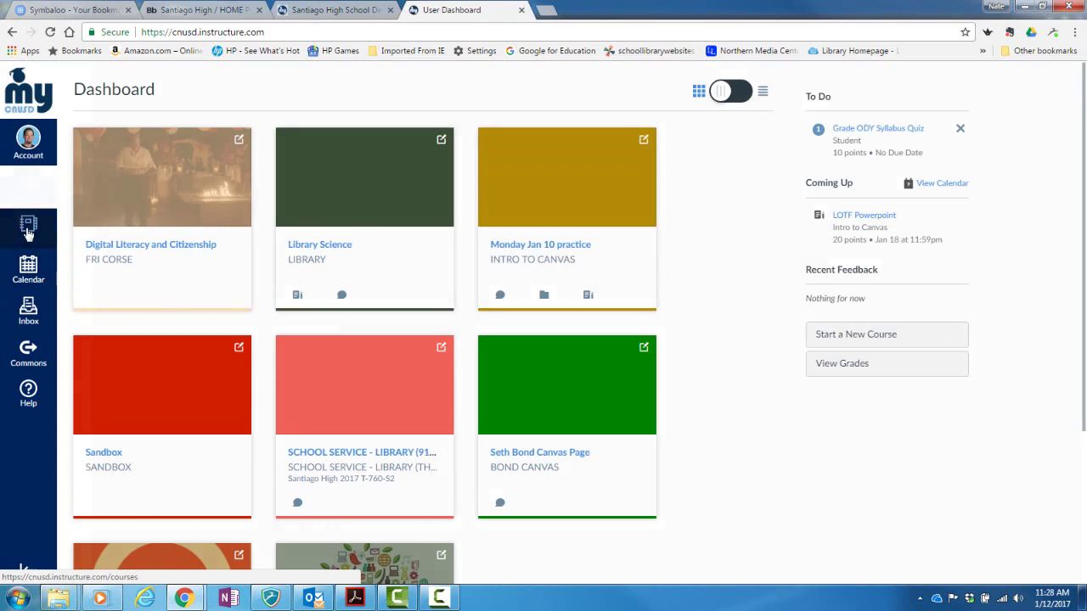
pyautogui.click(89, 180)
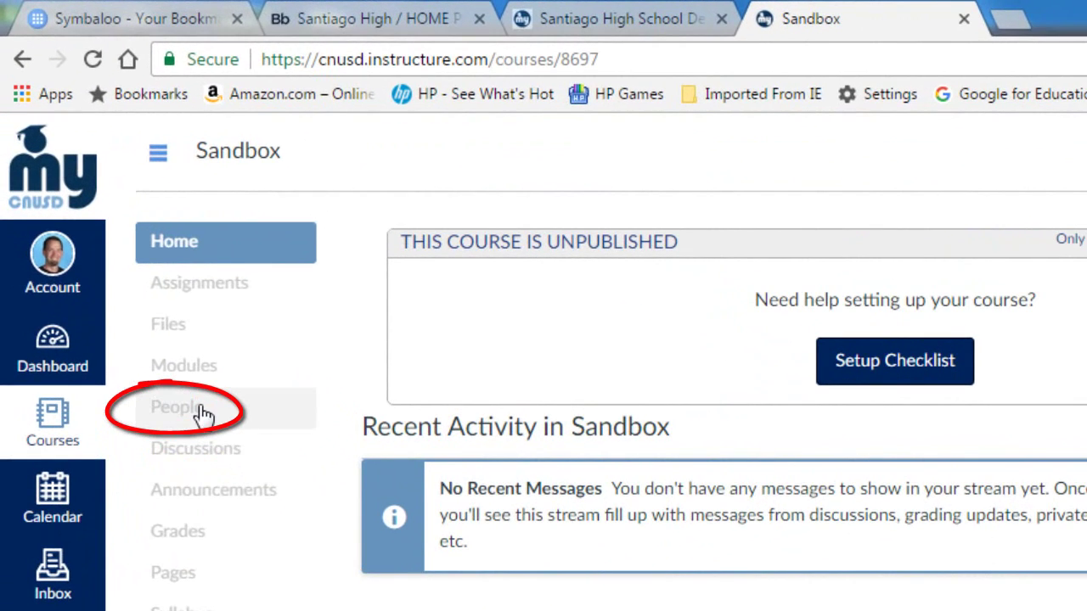
# Add a colleague by their e-mail address to the Sandbox course's People with the Teacher role
pyautogui.click(109, 223)
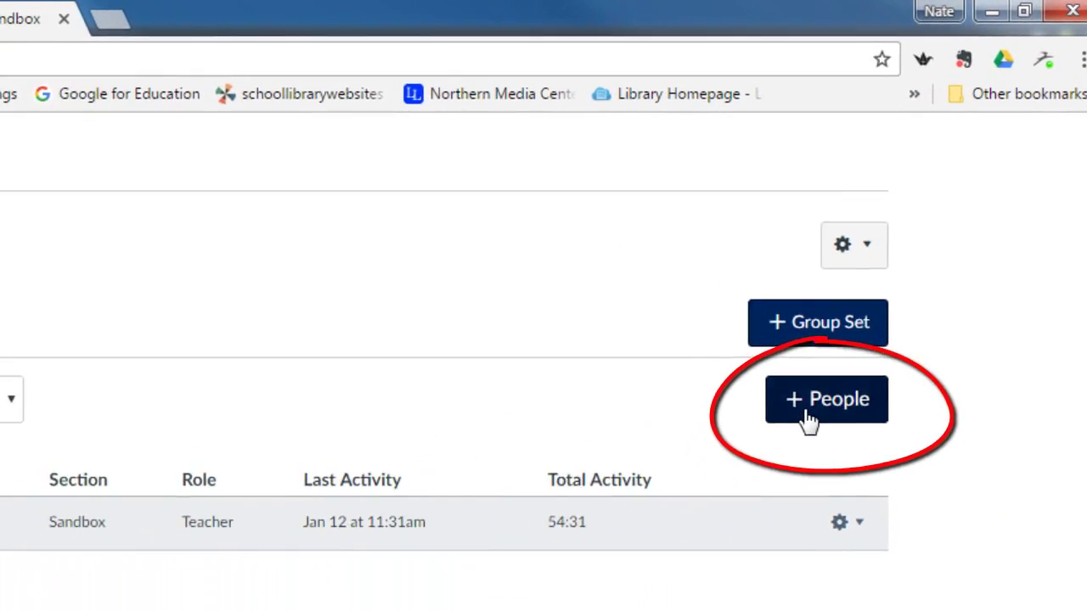
pyautogui.click(786, 441)
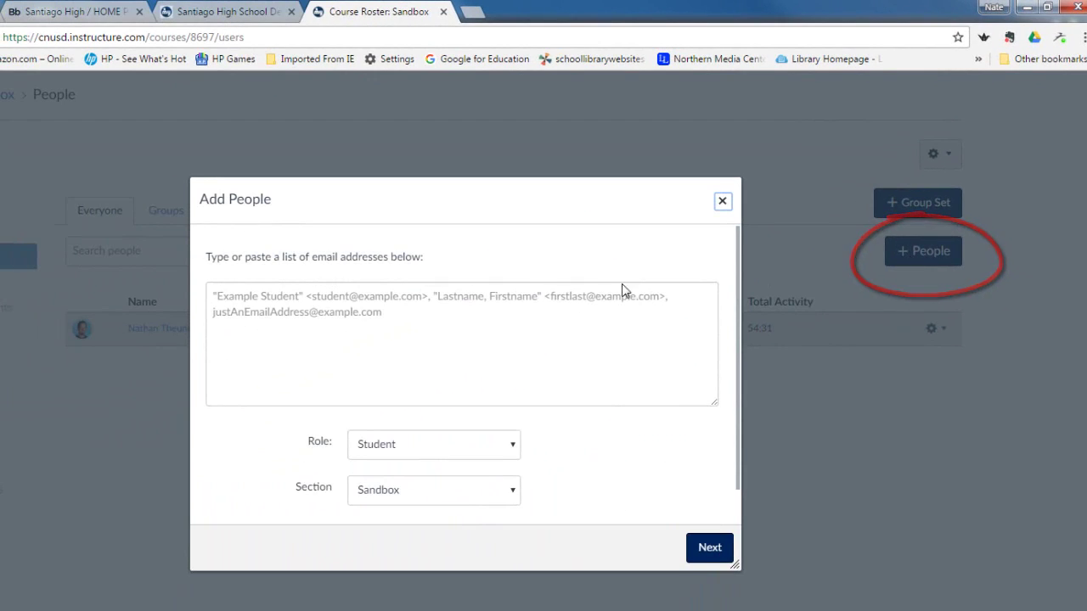
pyautogui.click(354, 305)
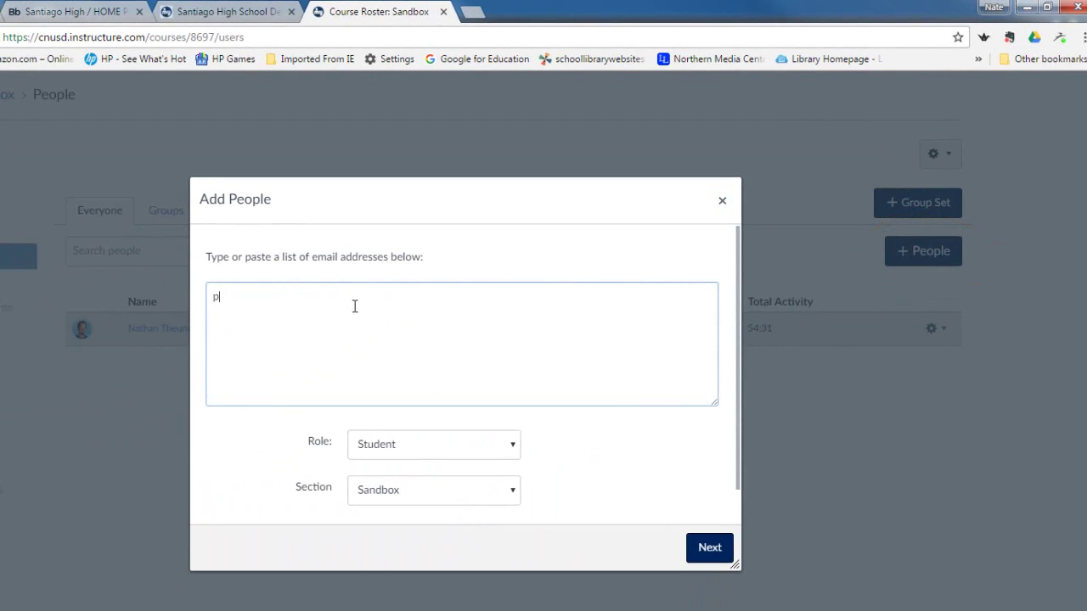
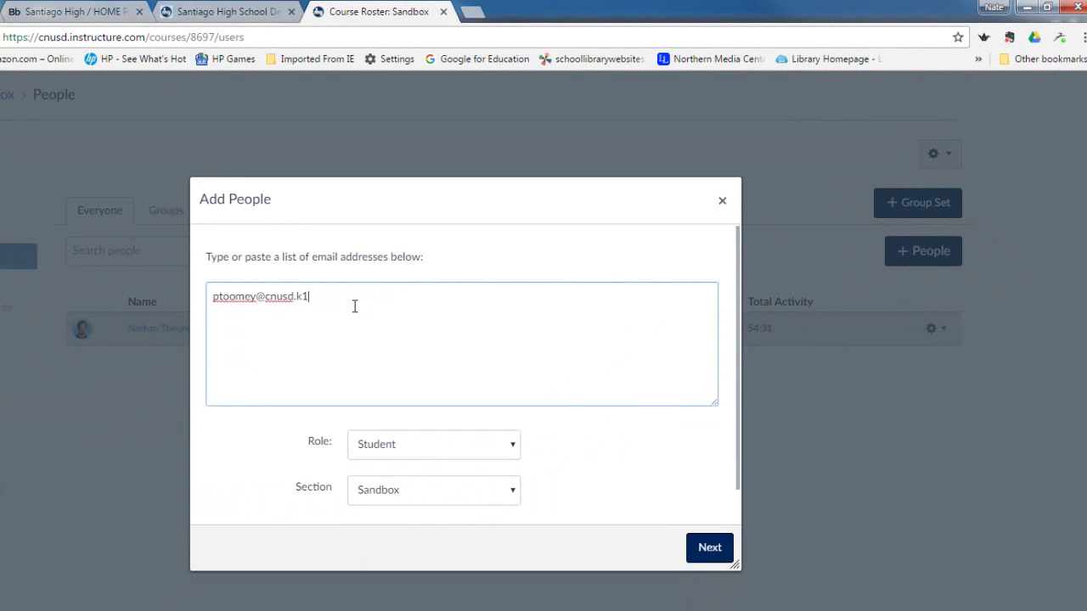
pyautogui.click(511, 448)
pyautogui.click(488, 485)
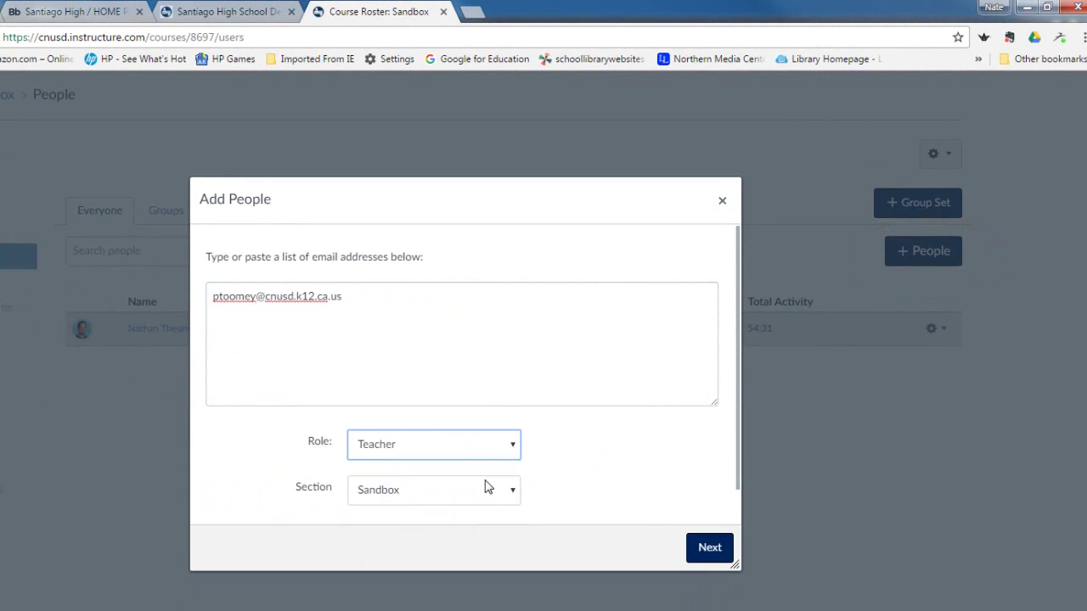
pyautogui.click(704, 551)
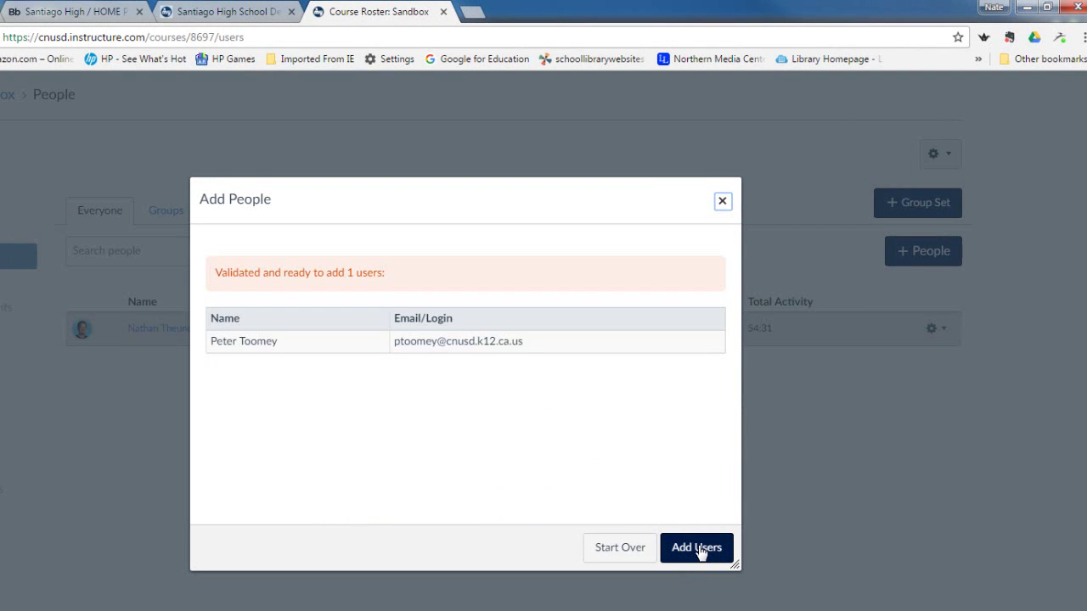
pyautogui.click(699, 551)
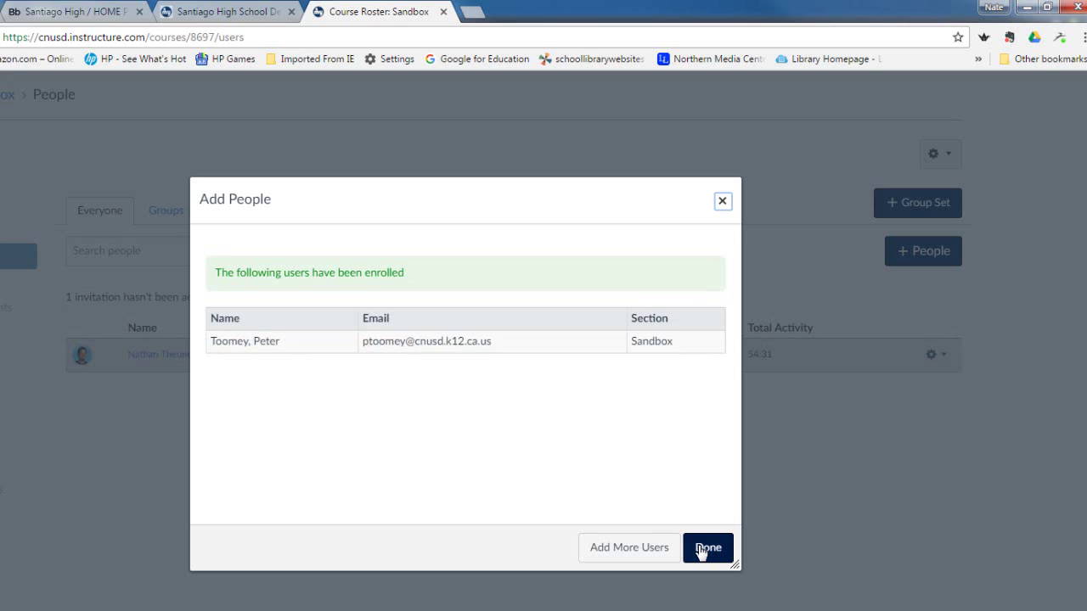
pyautogui.click(705, 549)
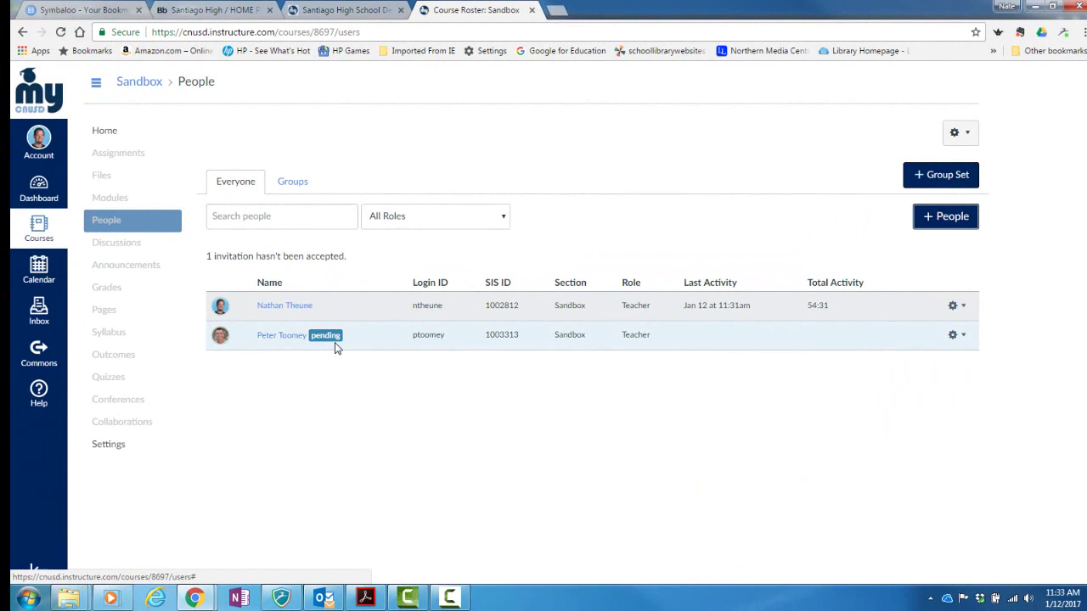
# Go from the course Home page to the empty course Files area
pyautogui.click(98, 138)
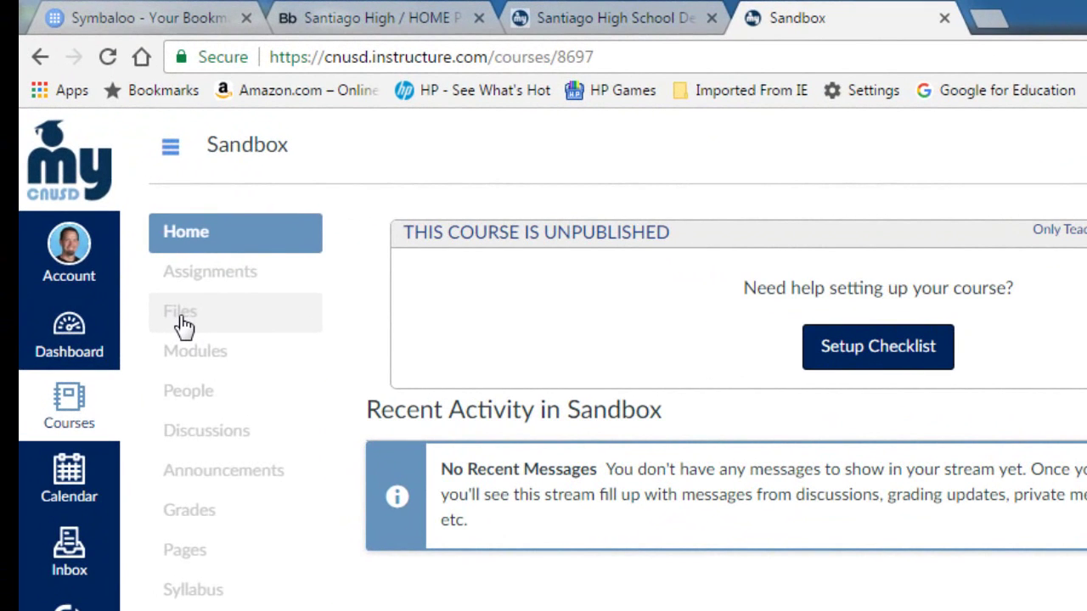
pyautogui.click(185, 326)
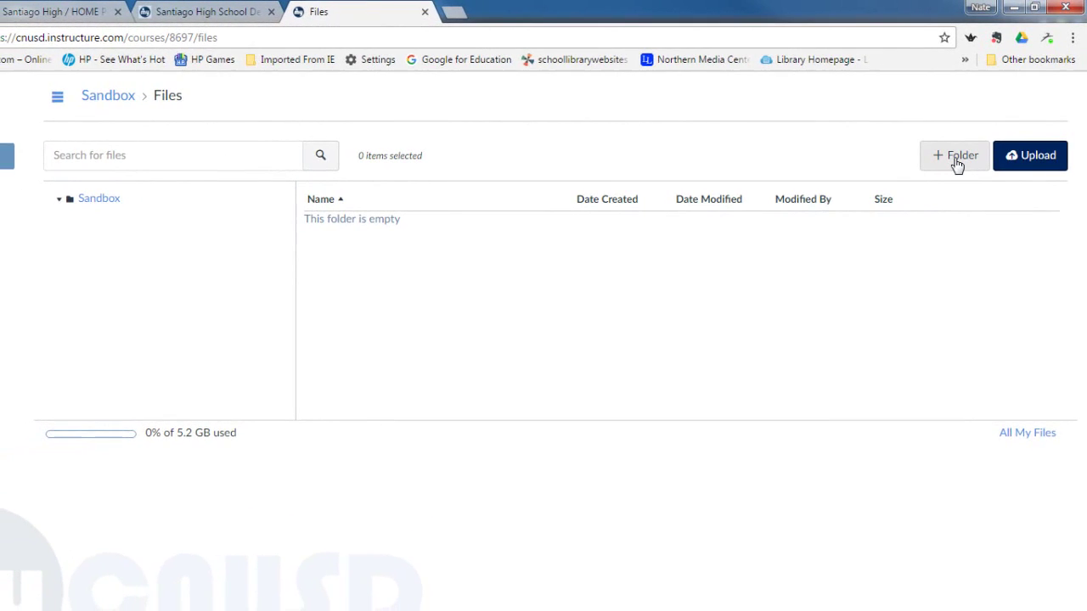
# Create the folders 'Lord of the Flies' and 'Chapter Reviews' in the course files
pyautogui.click(956, 161)
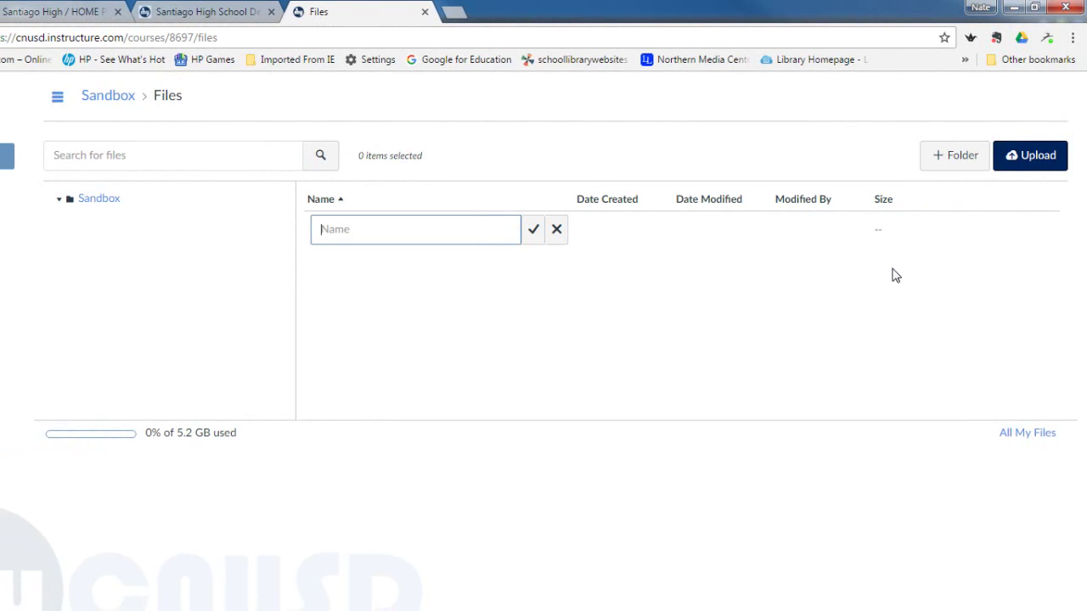
pyautogui.write('Lord of the Flies')
pyautogui.click(535, 231)
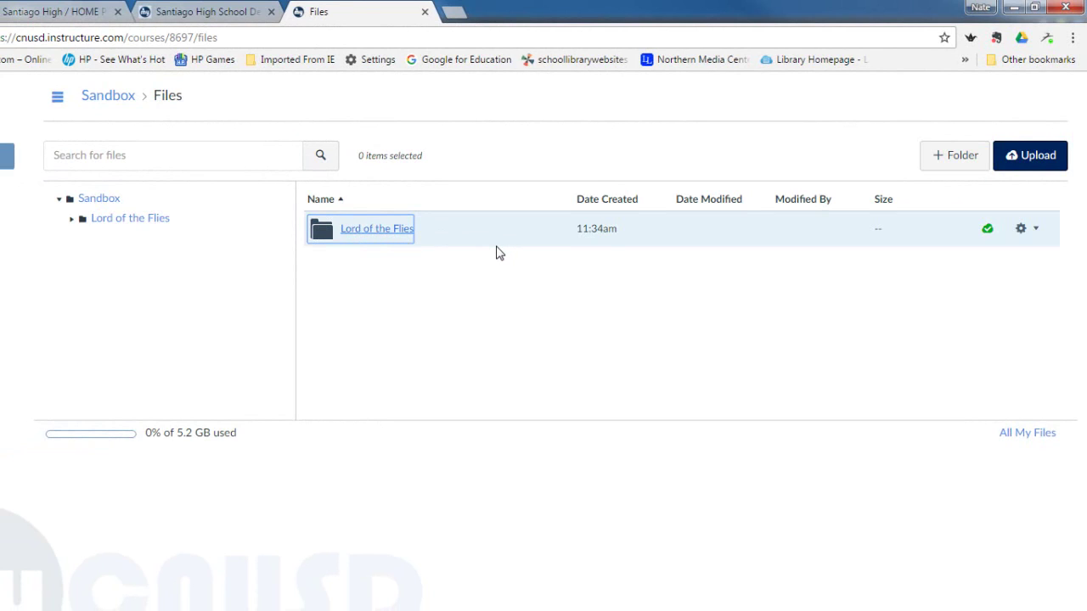
pyautogui.click(941, 165)
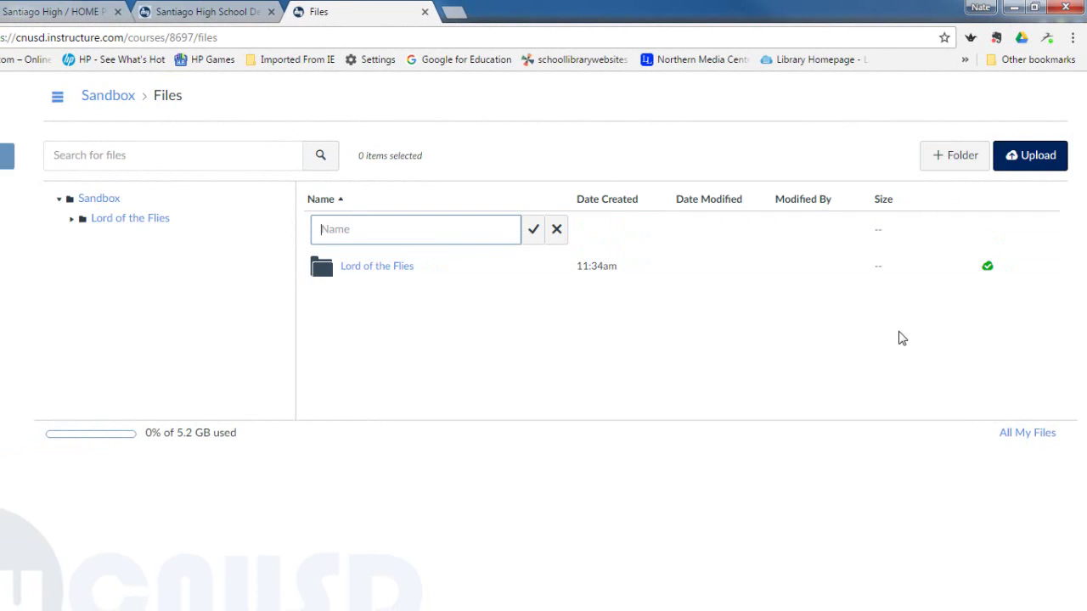
pyautogui.write('Chapter Reviews')
pyautogui.click(533, 231)
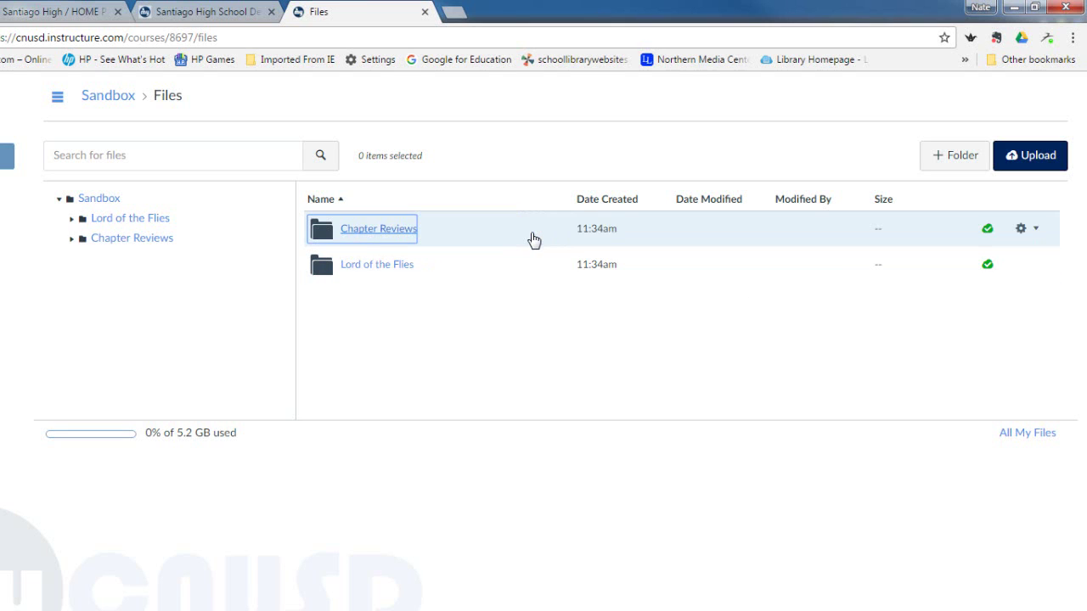
pyautogui.click(427, 263)
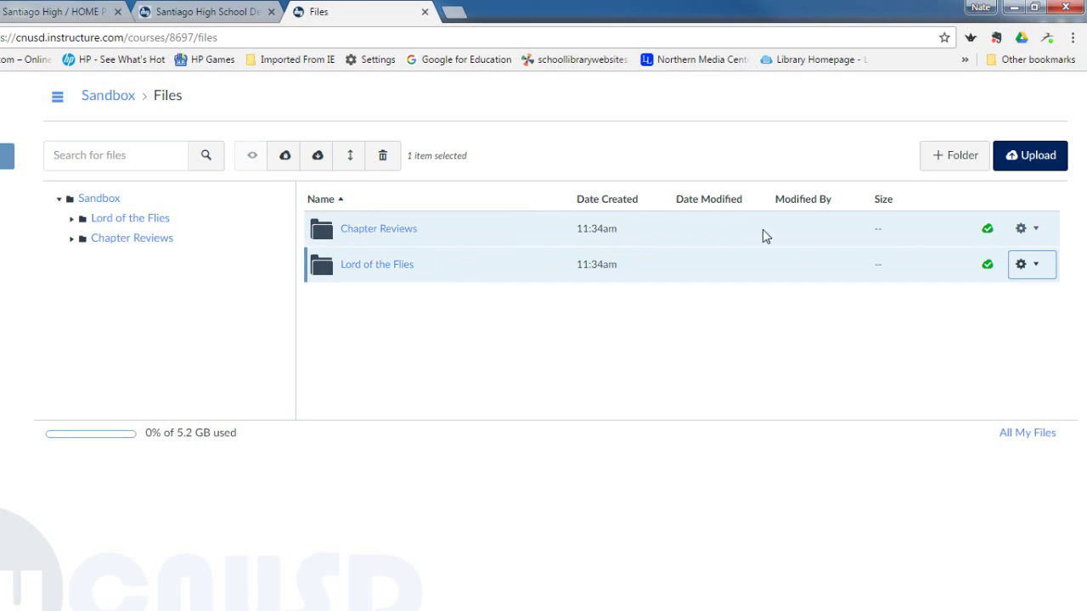
# Move the Chapter Reviews folder into Lord of the Flies and open Chapter Reviews
pyautogui.click(1034, 235)
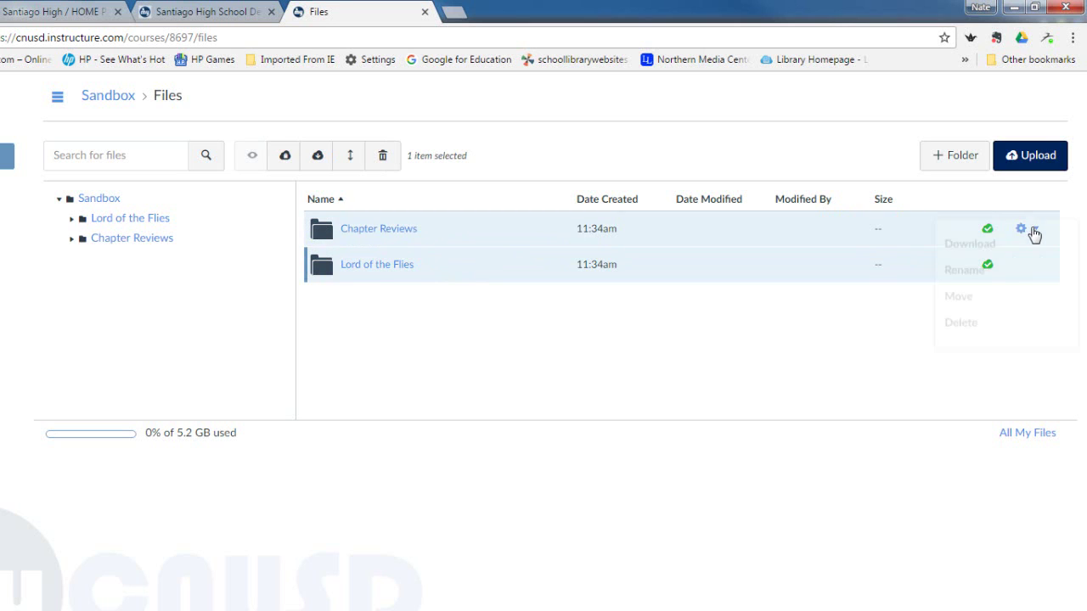
pyautogui.click(964, 333)
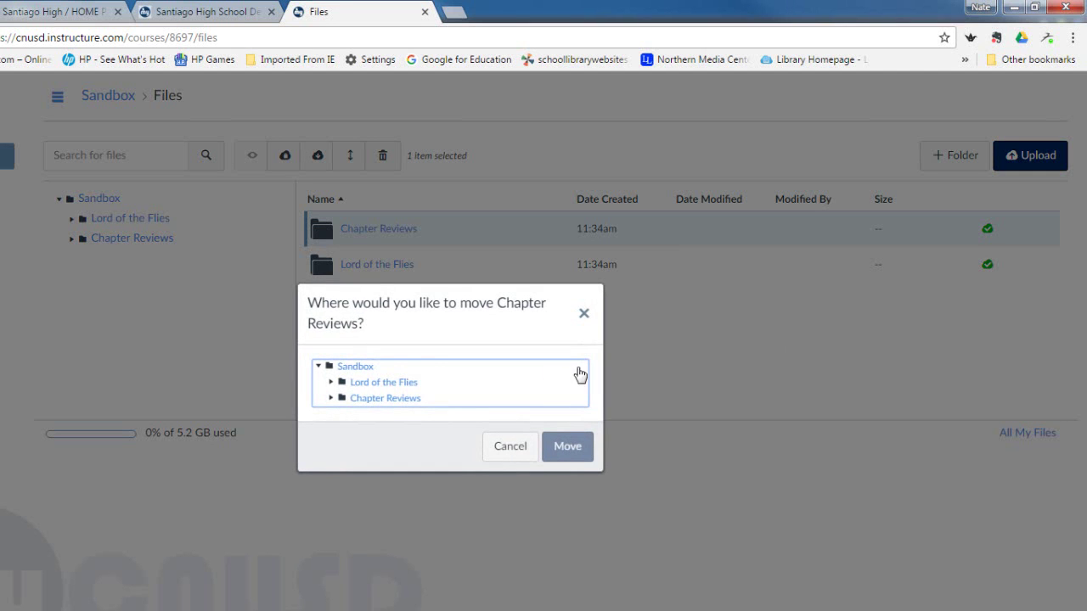
pyautogui.click(402, 387)
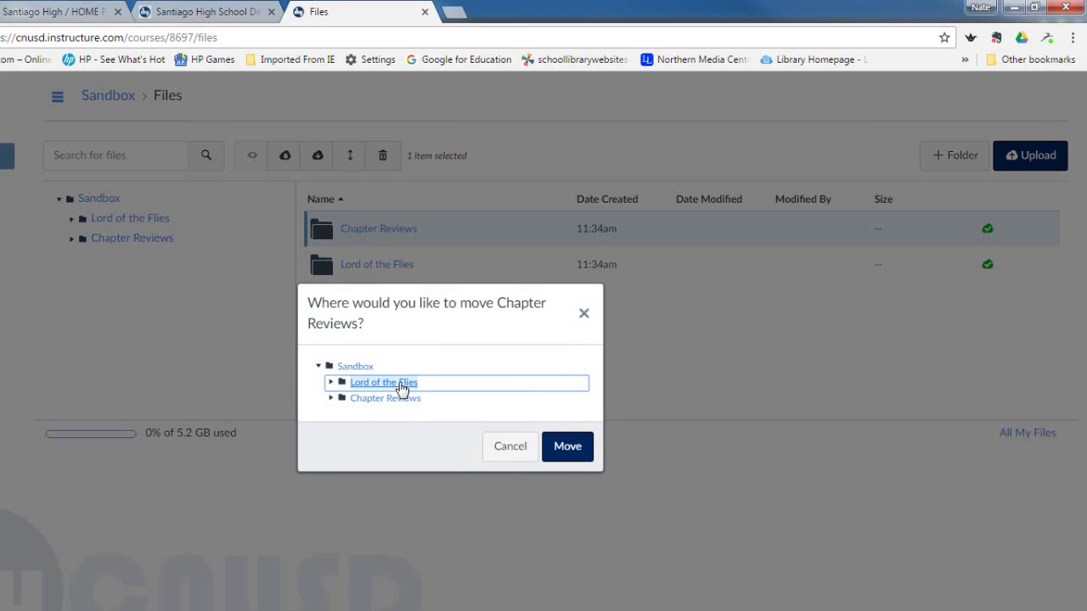
pyautogui.click(582, 450)
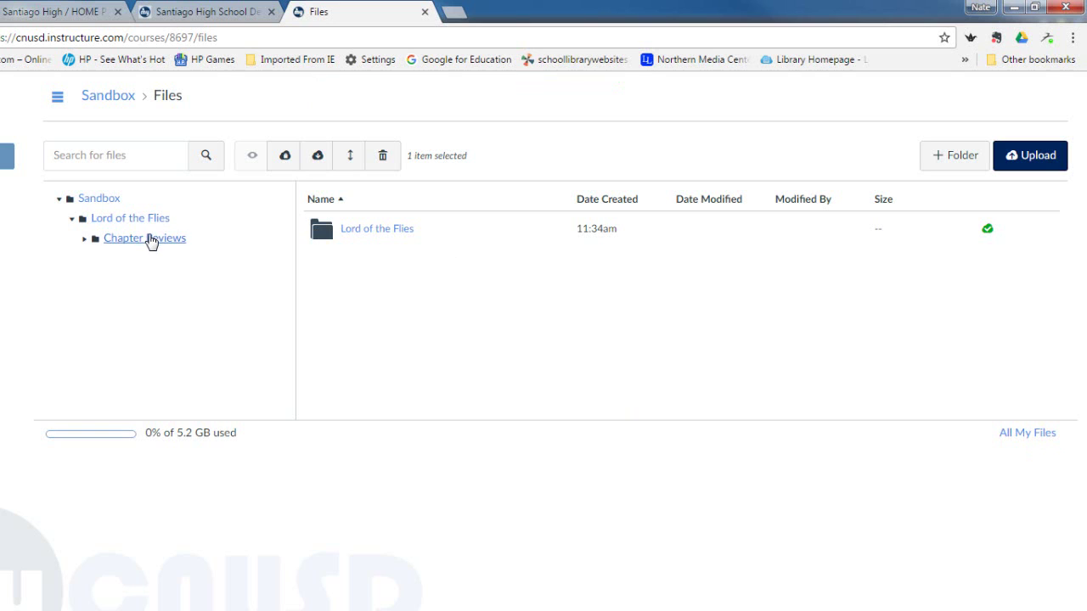
pyautogui.click(150, 240)
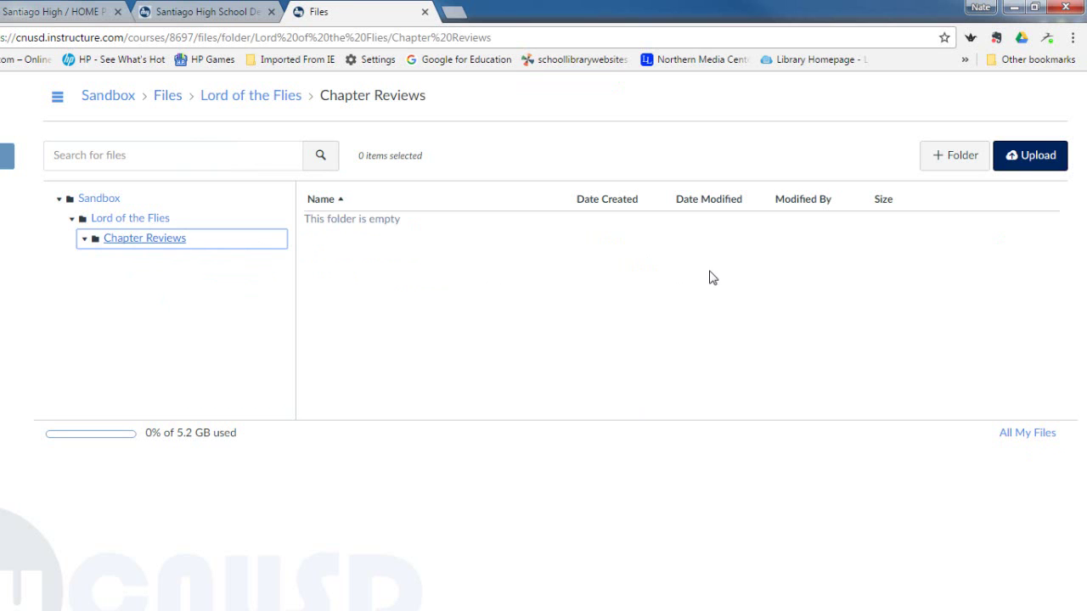
# Select lotf_chpt1_study_student through lotf_chpt12_study_student from Chapter Study Guides for upload
pyautogui.click(1036, 155)
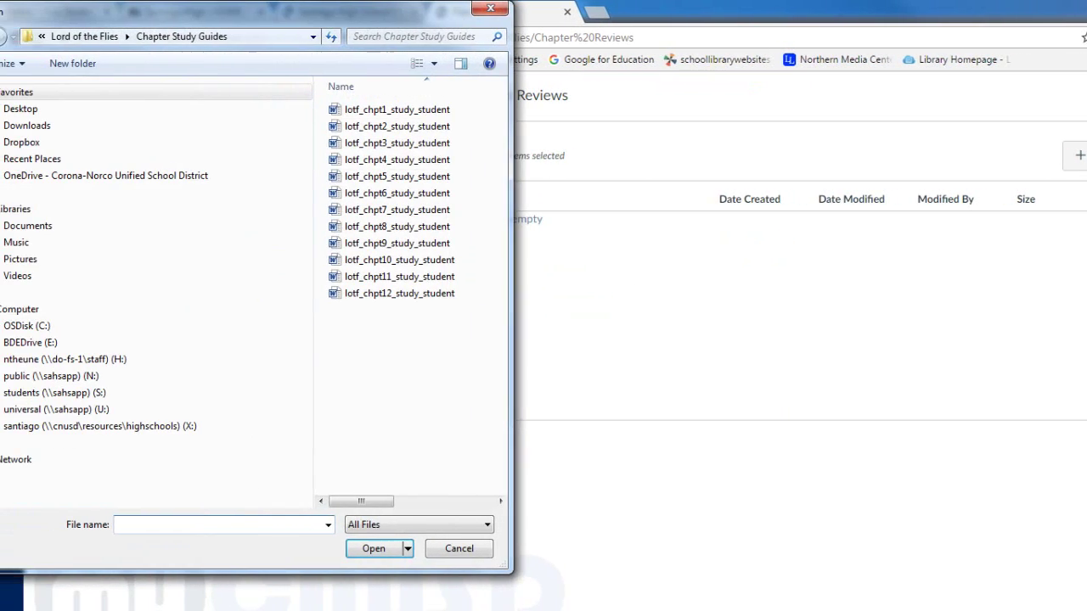
pyautogui.moveTo(512, 223); pyautogui.dragTo(1078, 246)
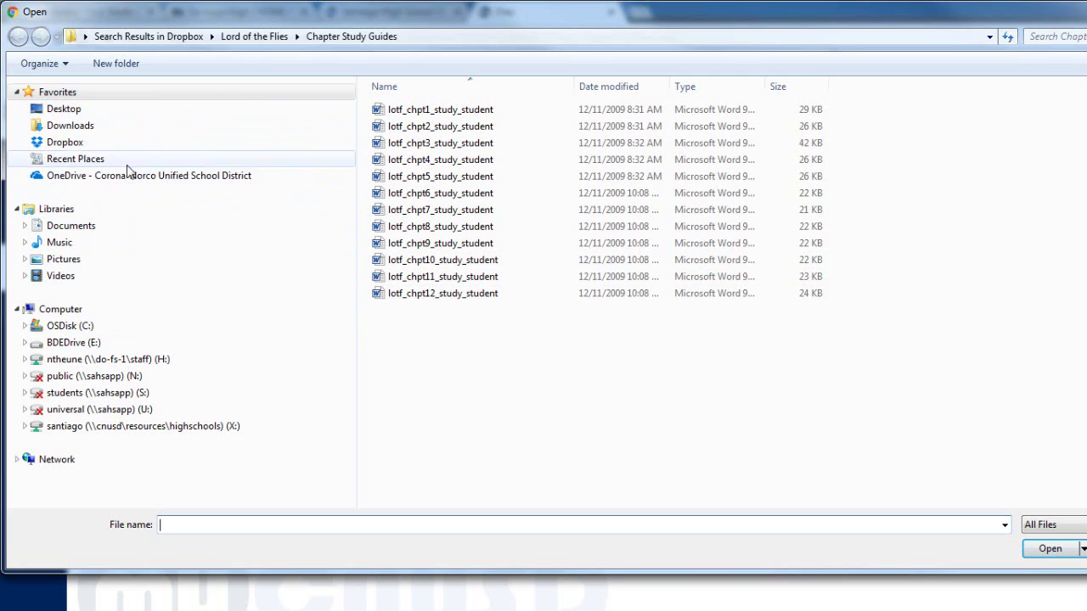
pyautogui.click(430, 112)
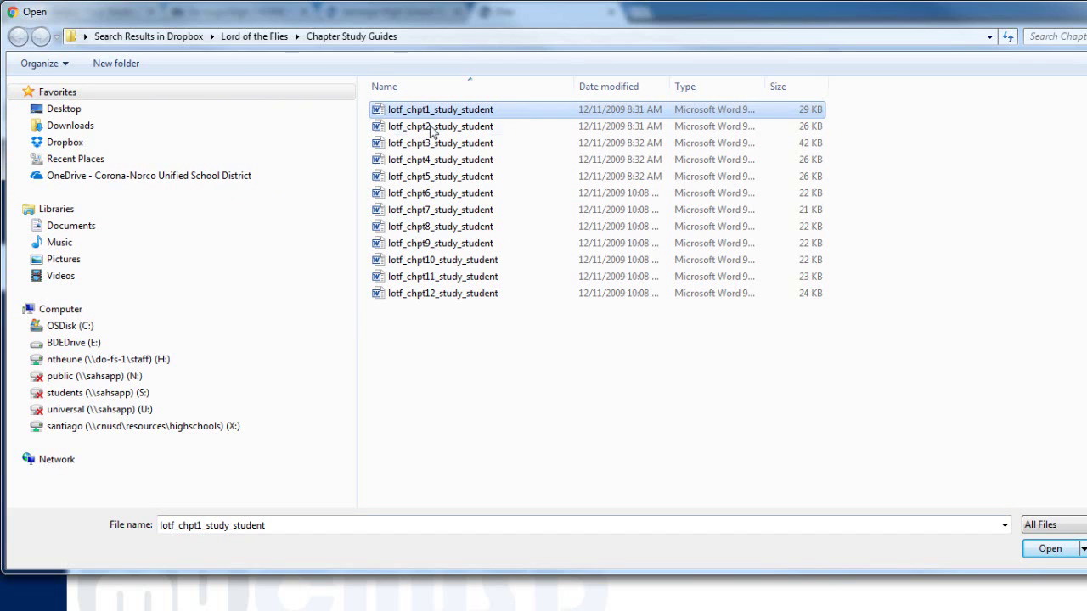
pyautogui.keyDown('shift'); pyautogui.click(425, 293); pyautogui.keyUp('shift')
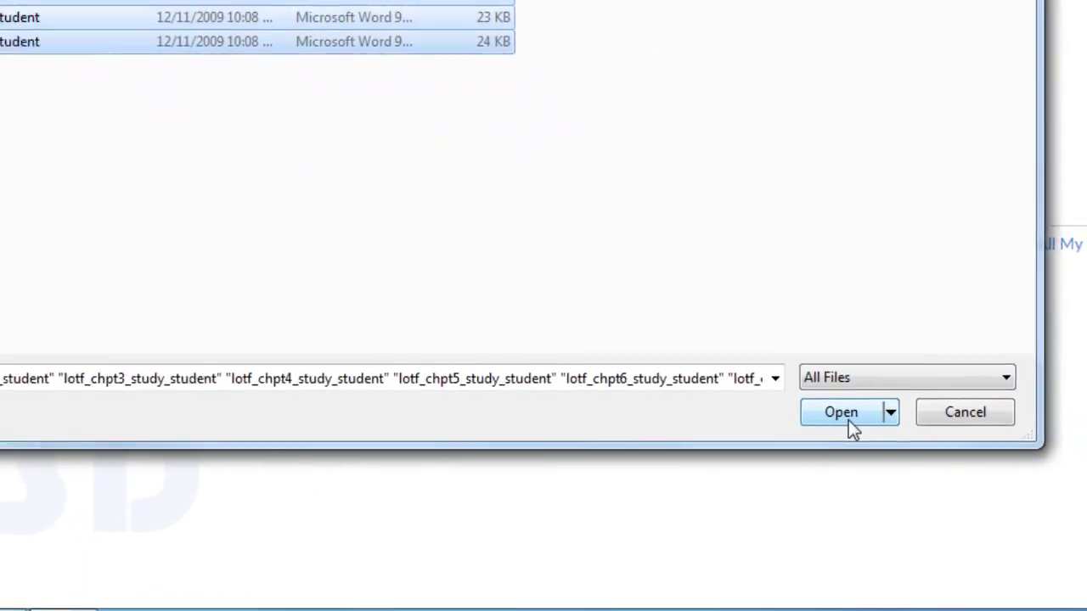
# Upload the twelve chapter study guides into Chapter Reviews, then go to course Settings
pyautogui.click(820, 395)
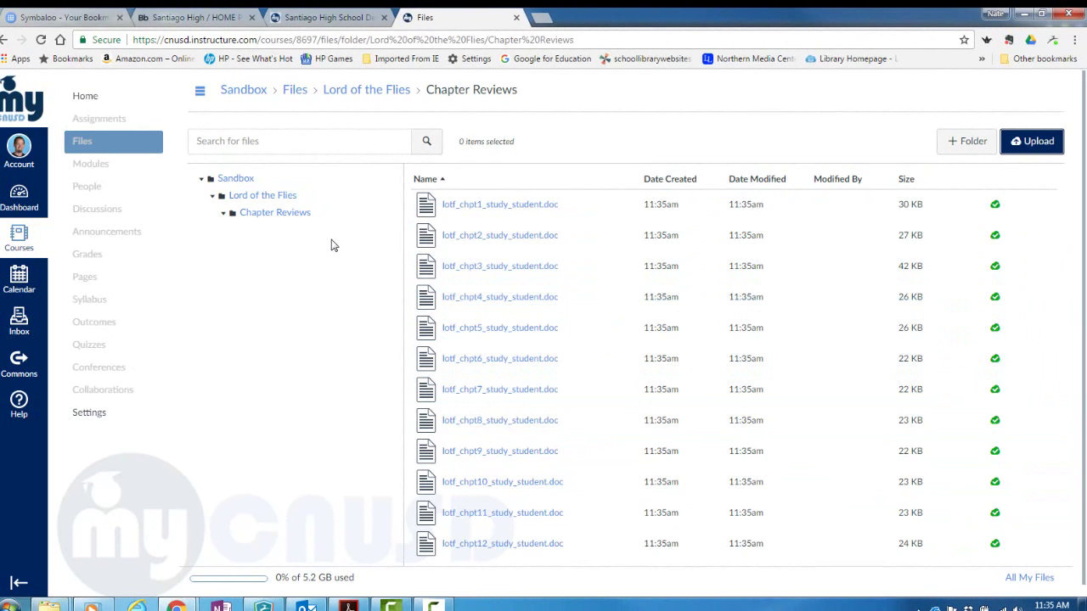
pyautogui.click(84, 420)
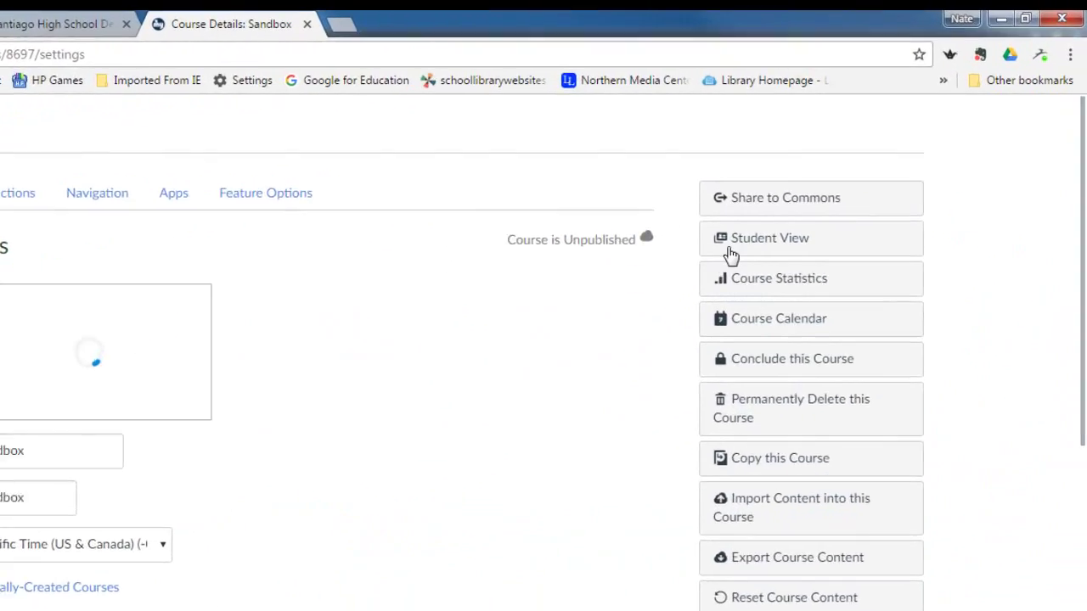
# In Student View, browse Files > Lord of the Flies > Chapter Reviews to see the twelve guides
pyautogui.click(620, 338)
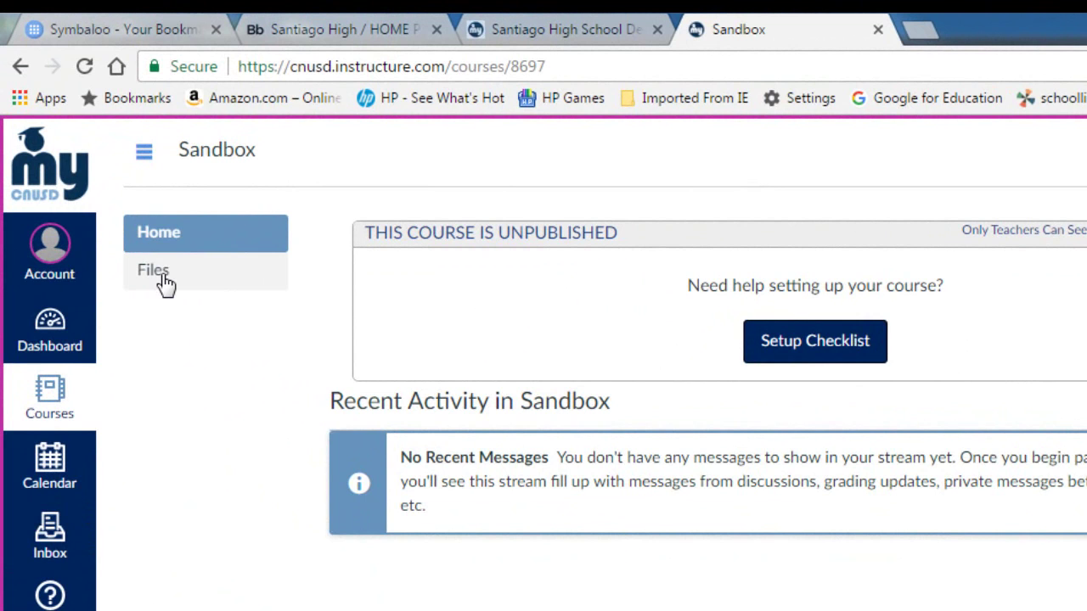
pyautogui.click(165, 283)
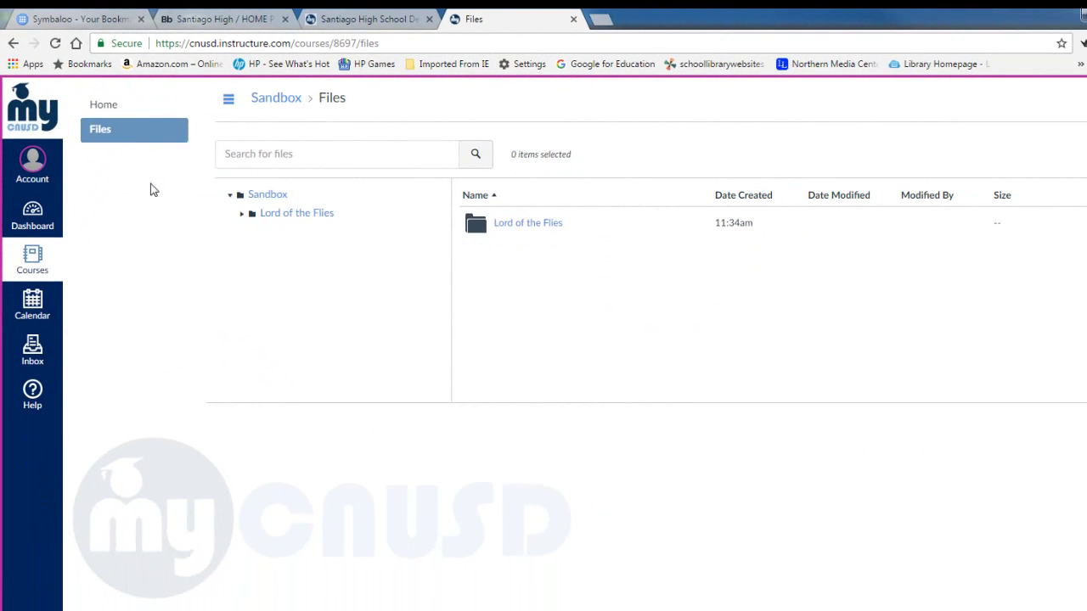
pyautogui.click(518, 226)
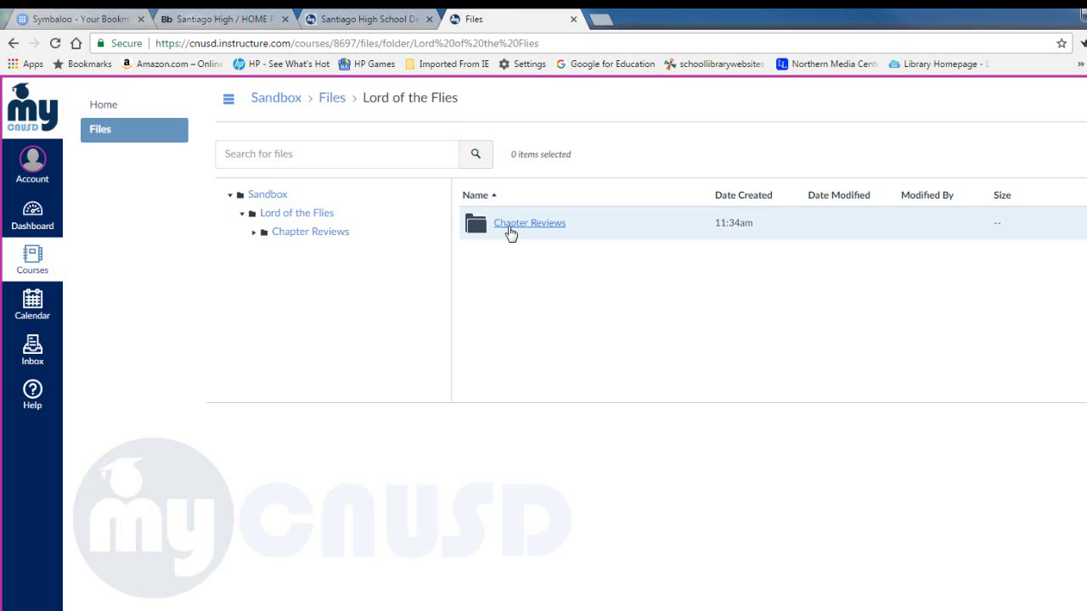
pyautogui.click(510, 225)
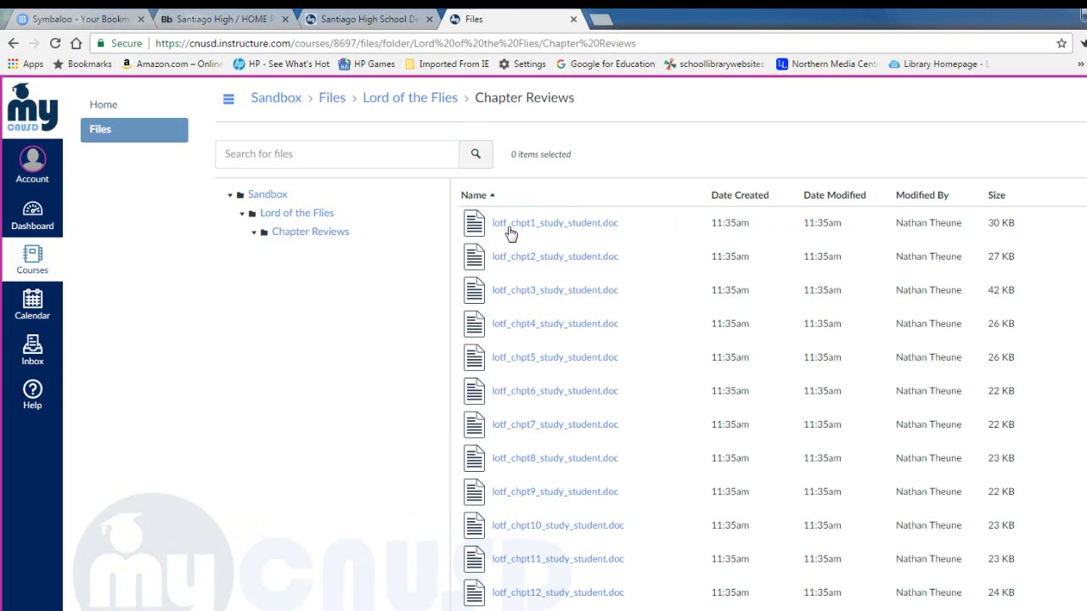
pyautogui.scroll(-1, 536, 322)
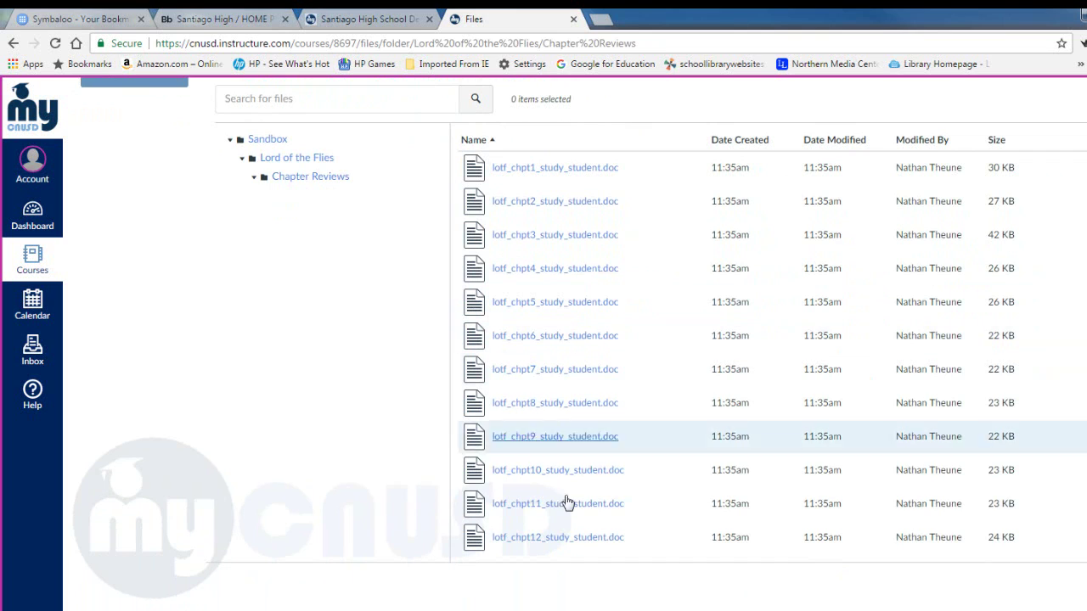
pyautogui.scroll(1, 590, 296)
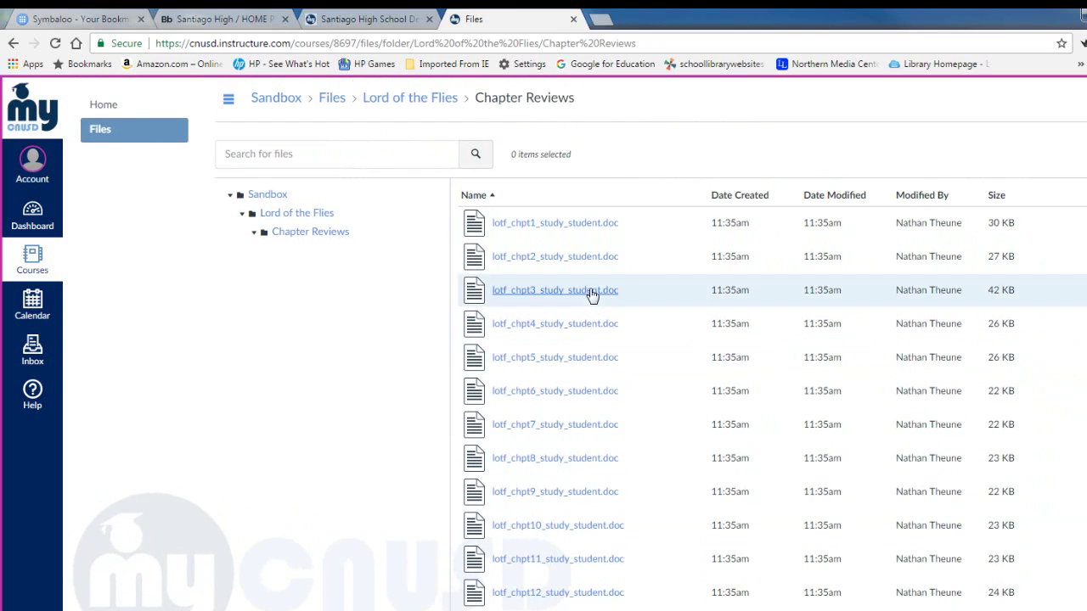
# Preview lotf_chpt1_study_student.doc, download it, and open it in Word to check File > Info
pyautogui.click(567, 230)
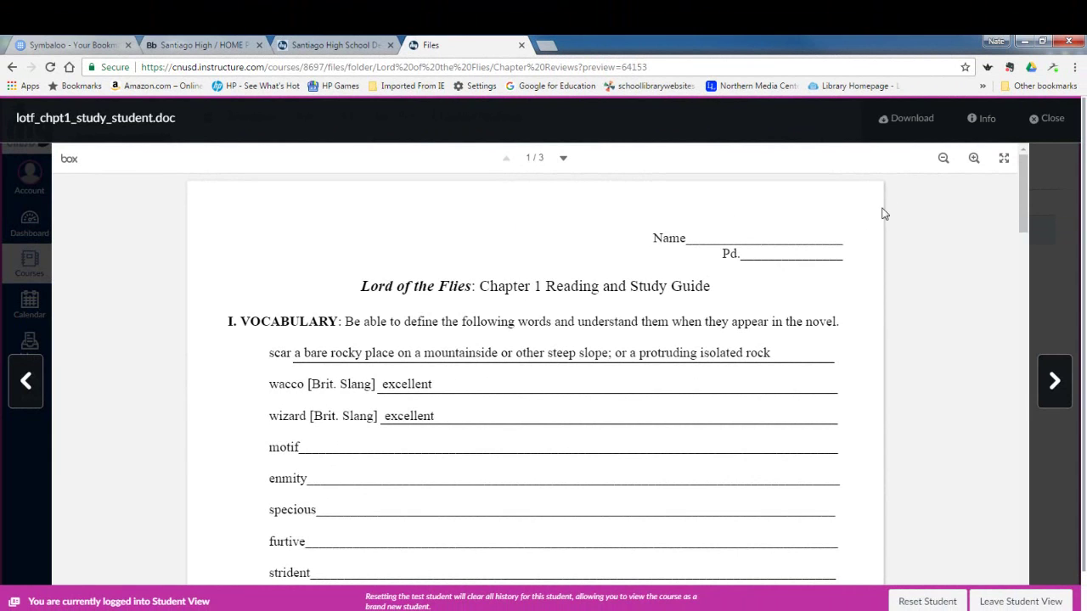
pyautogui.moveTo(1023, 206); pyautogui.dragTo(1032, 176)
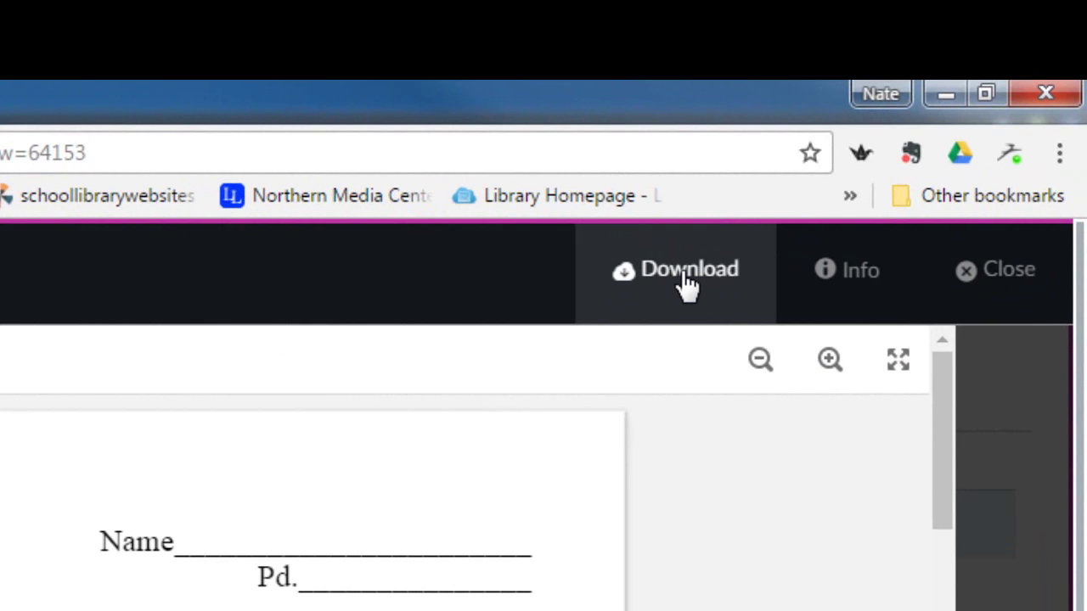
pyautogui.click(686, 284)
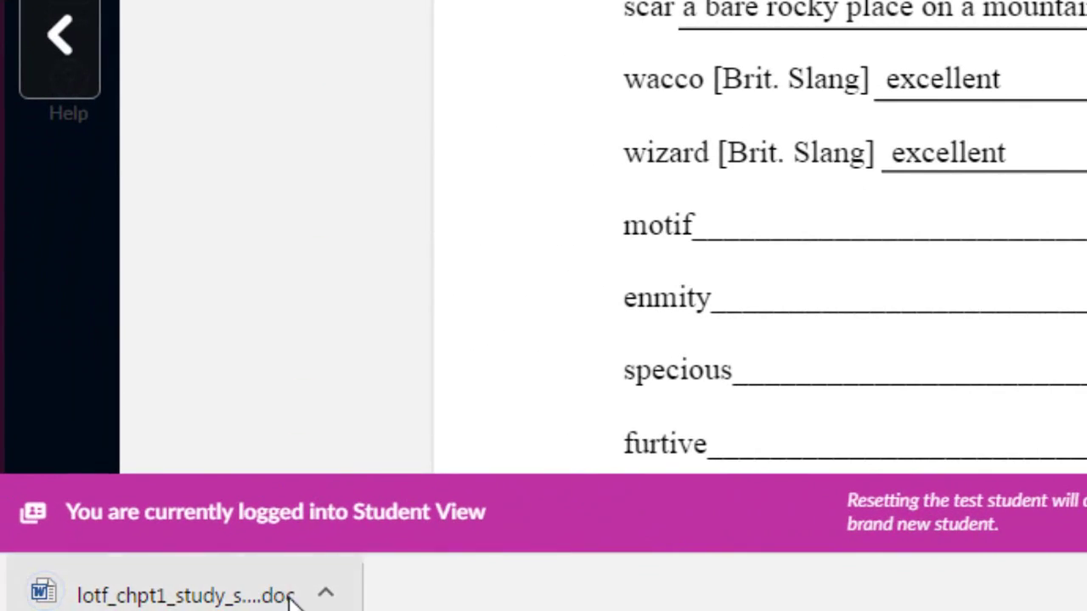
pyautogui.click(325, 593)
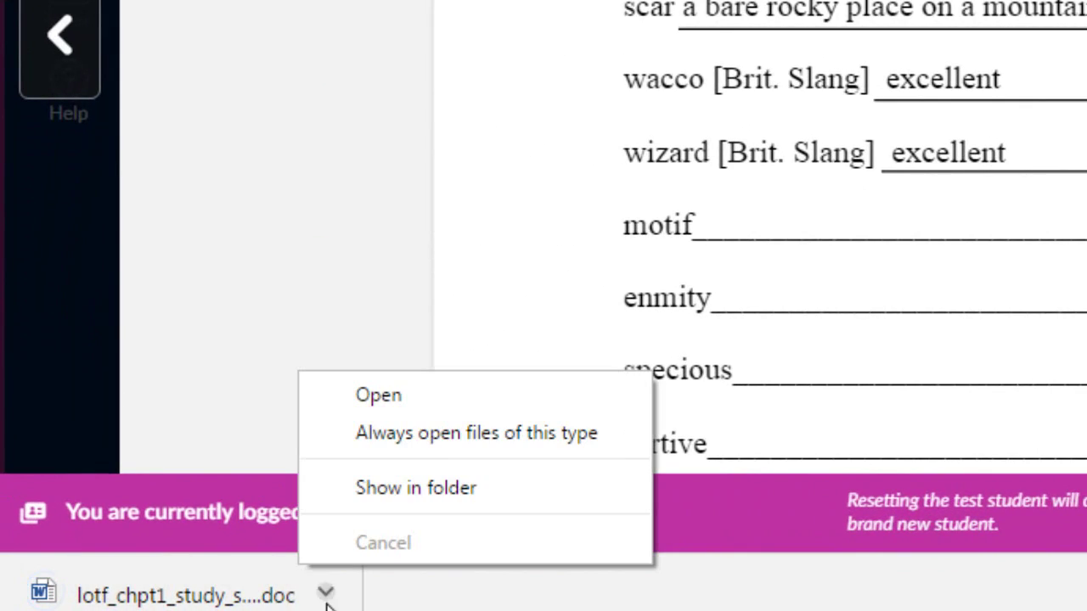
pyautogui.click(370, 395)
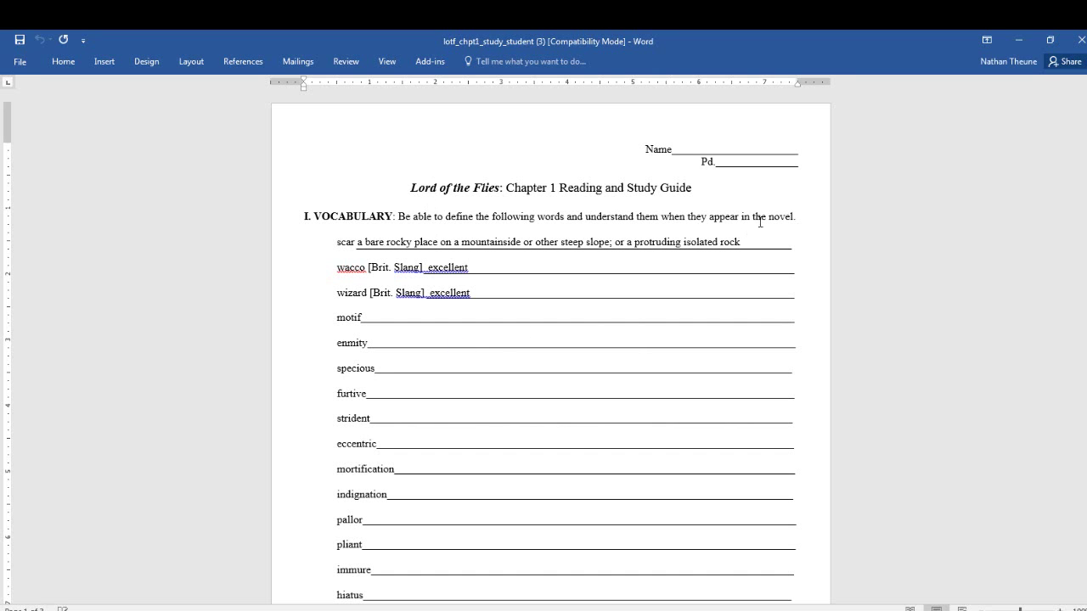
pyautogui.click(22, 65)
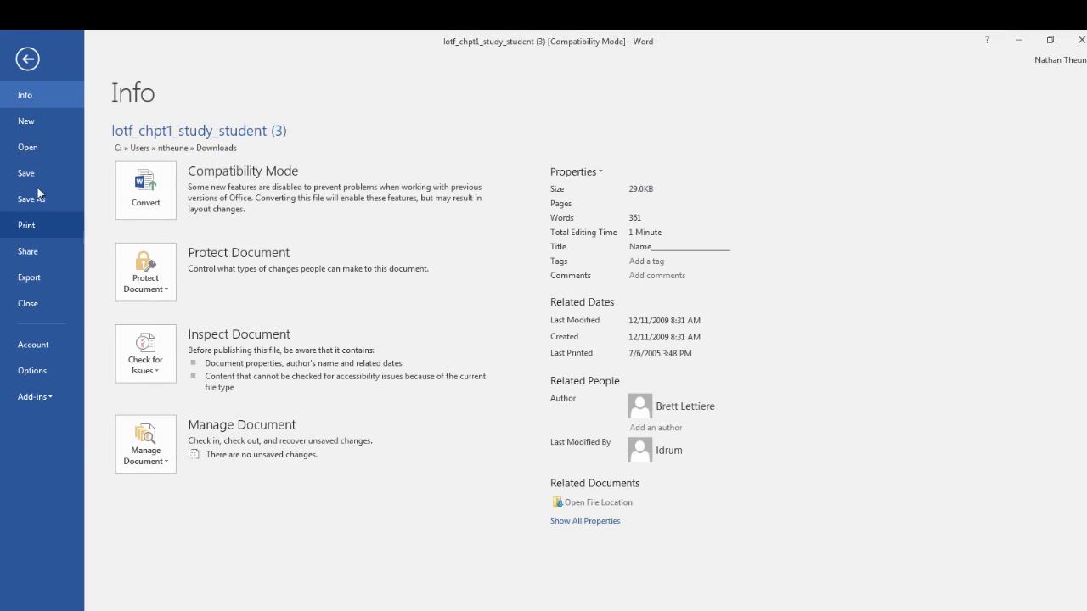
pyautogui.click(28, 59)
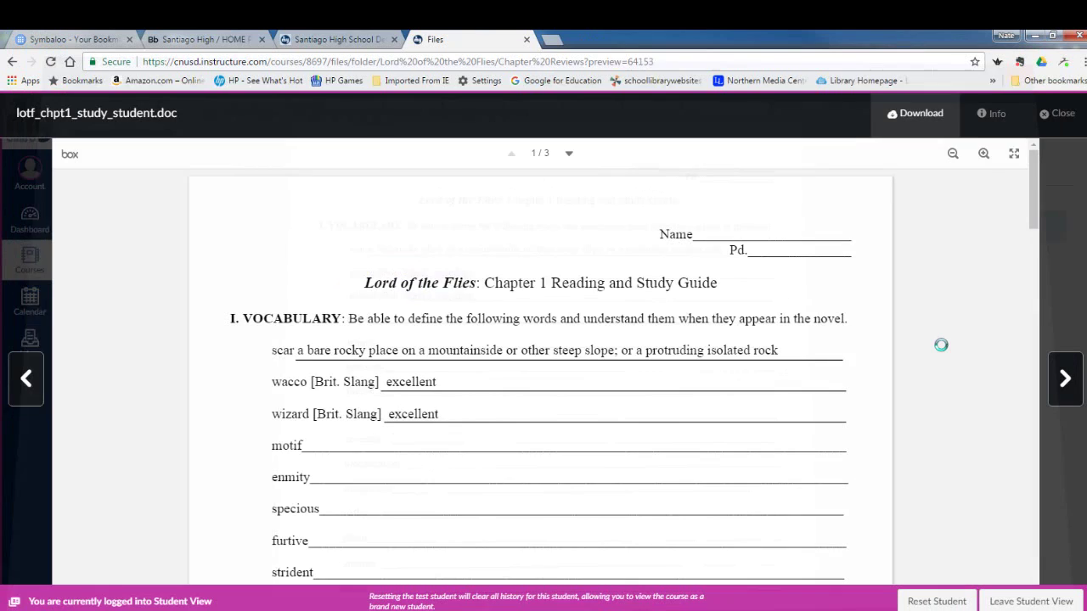
# Close the previewed document, reopen the Lord of the Flies folder, and exit Student View
pyautogui.click(942, 344)
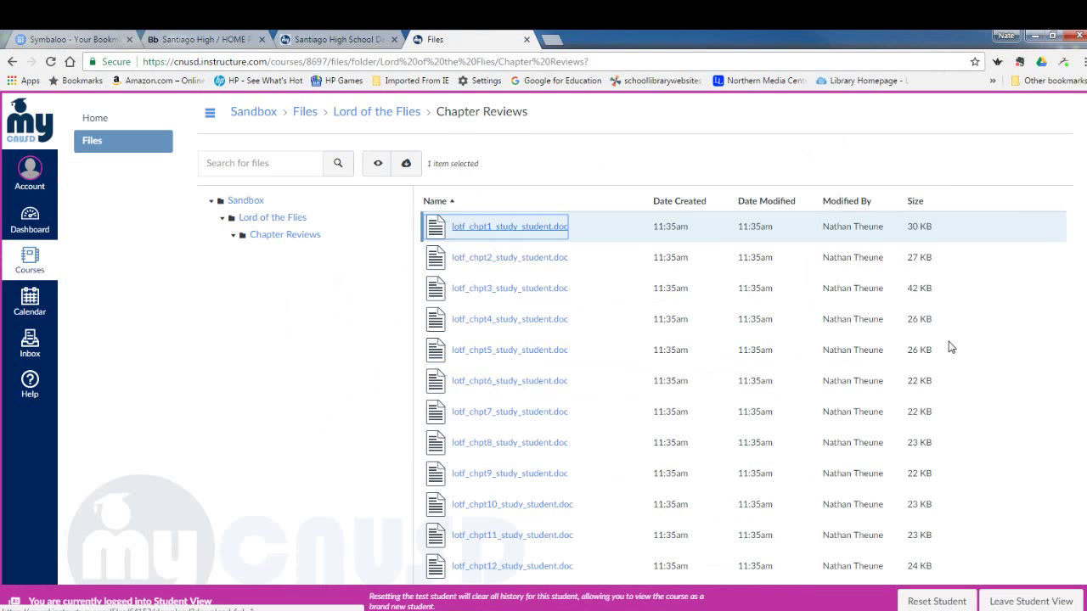
pyautogui.click(246, 218)
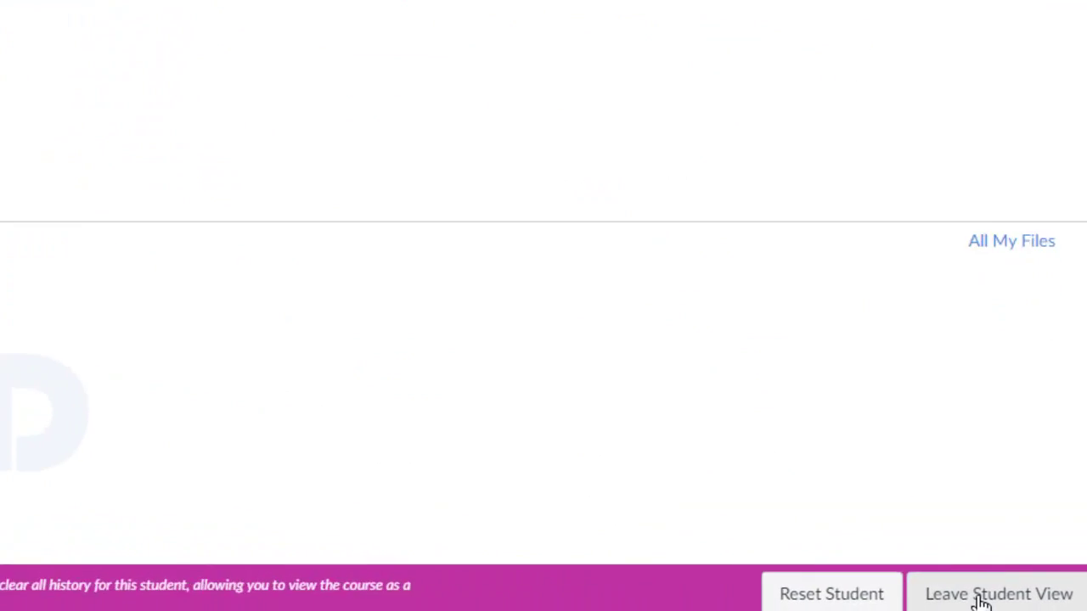
pyautogui.click(924, 594)
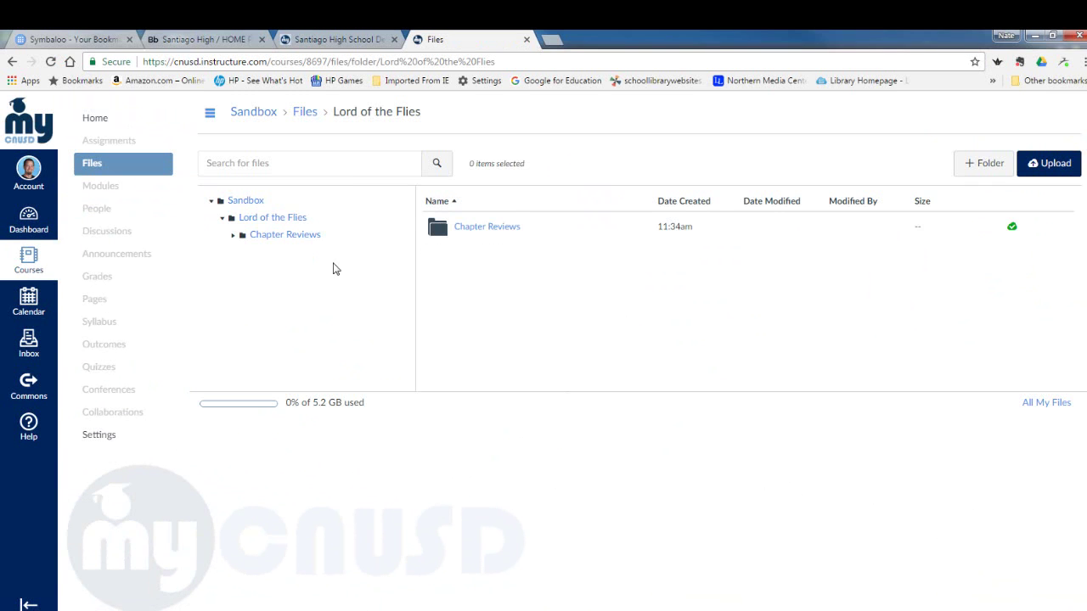
# Upload the 'Lord of the Flies' PowerPoint from the Dropbox Lord of the Flies folder
pyautogui.click(284, 218)
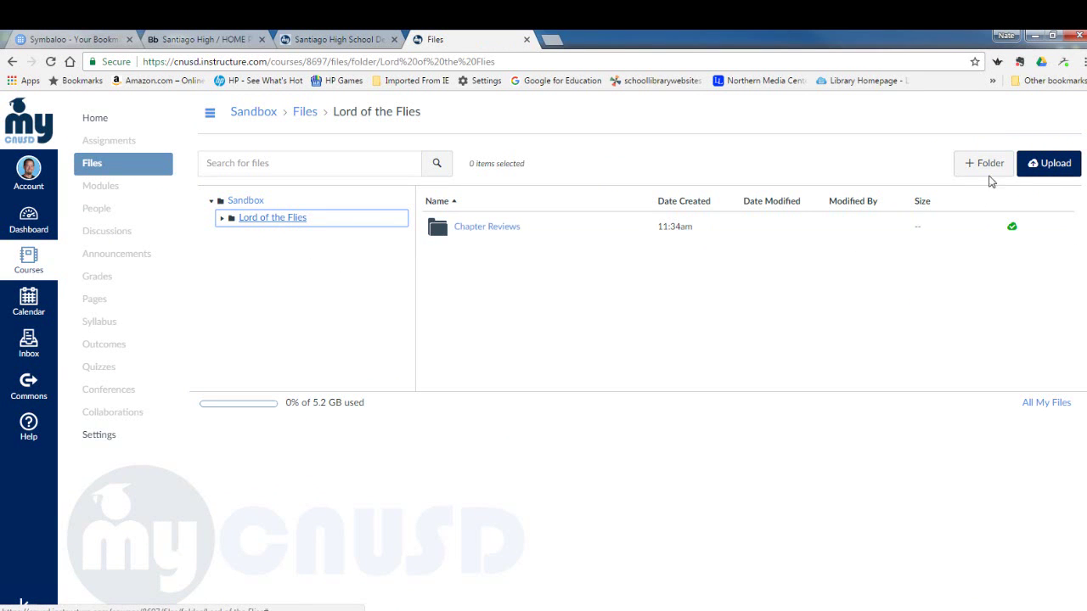
pyautogui.click(1053, 166)
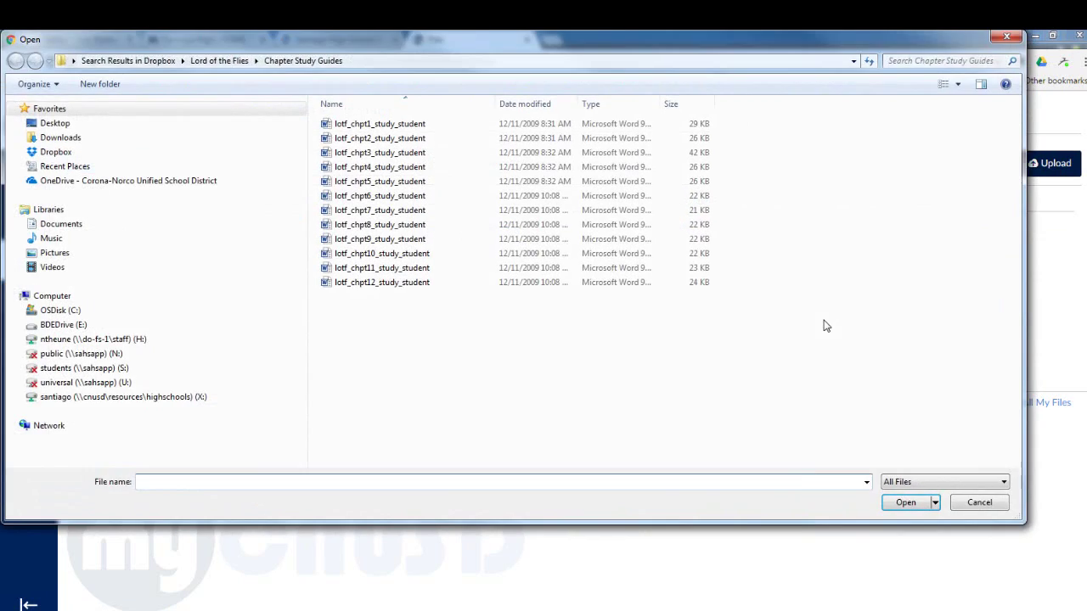
pyautogui.click(228, 63)
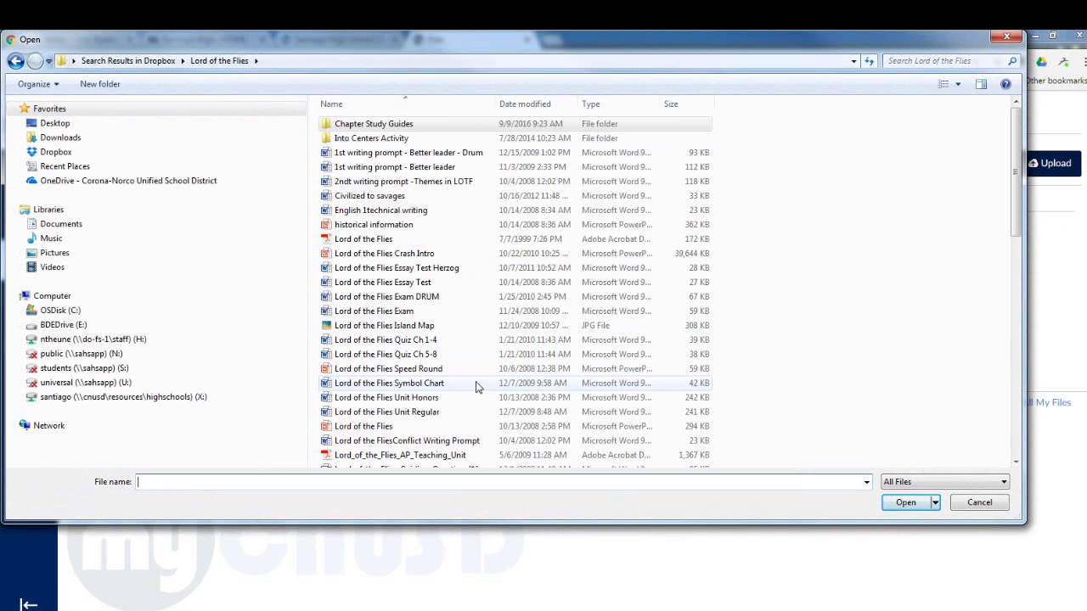
pyautogui.moveTo(1013, 204); pyautogui.dragTo(1009, 225)
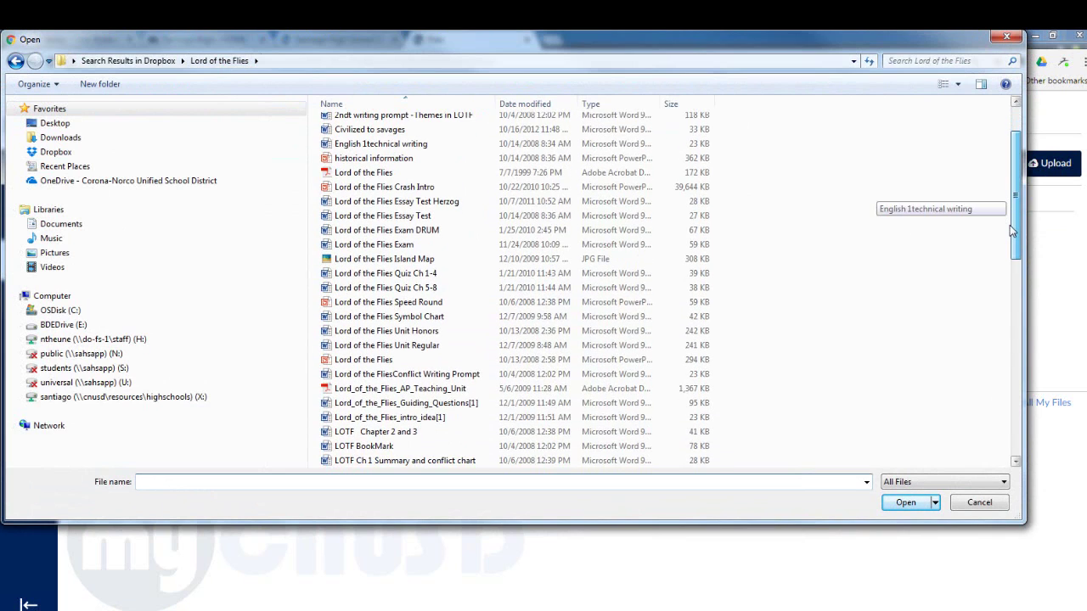
pyautogui.click(372, 363)
pyautogui.click(906, 508)
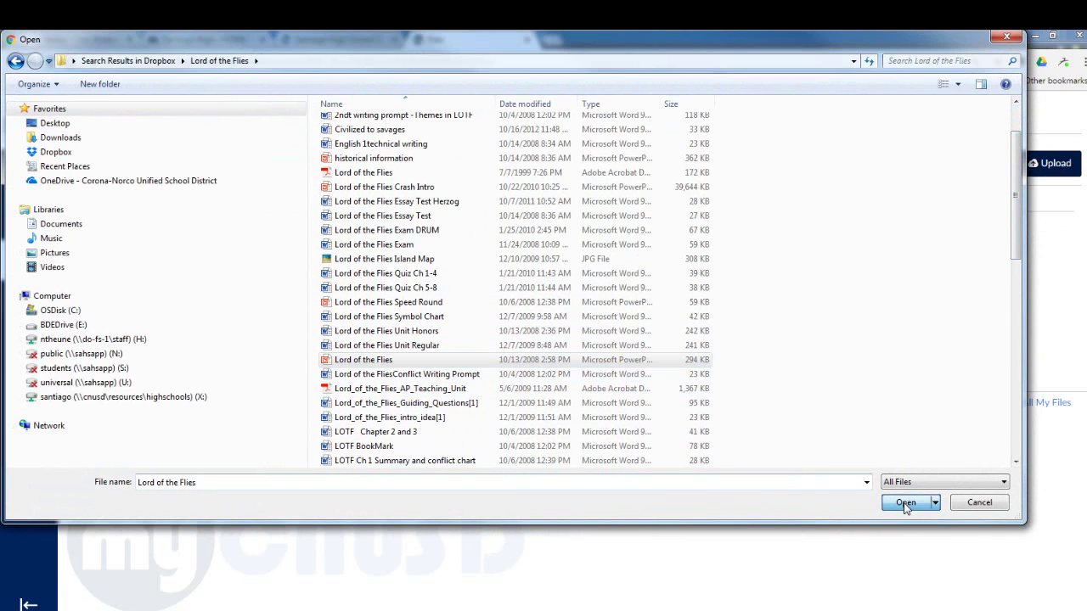